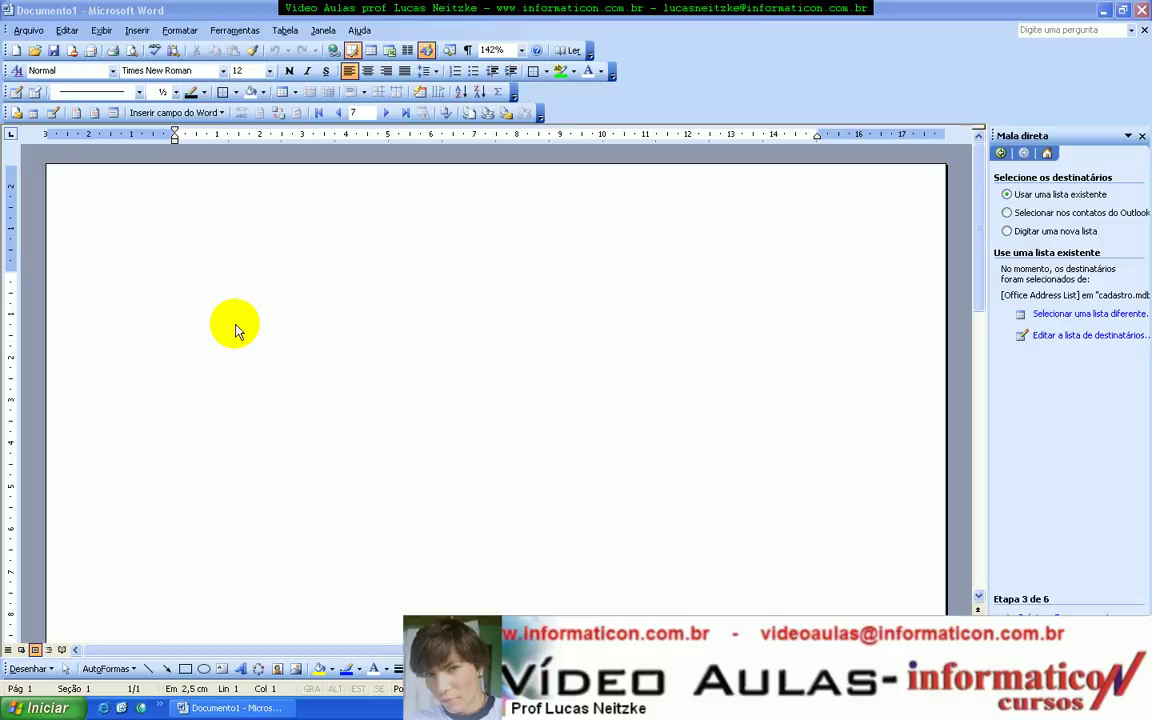
click(1070, 339)
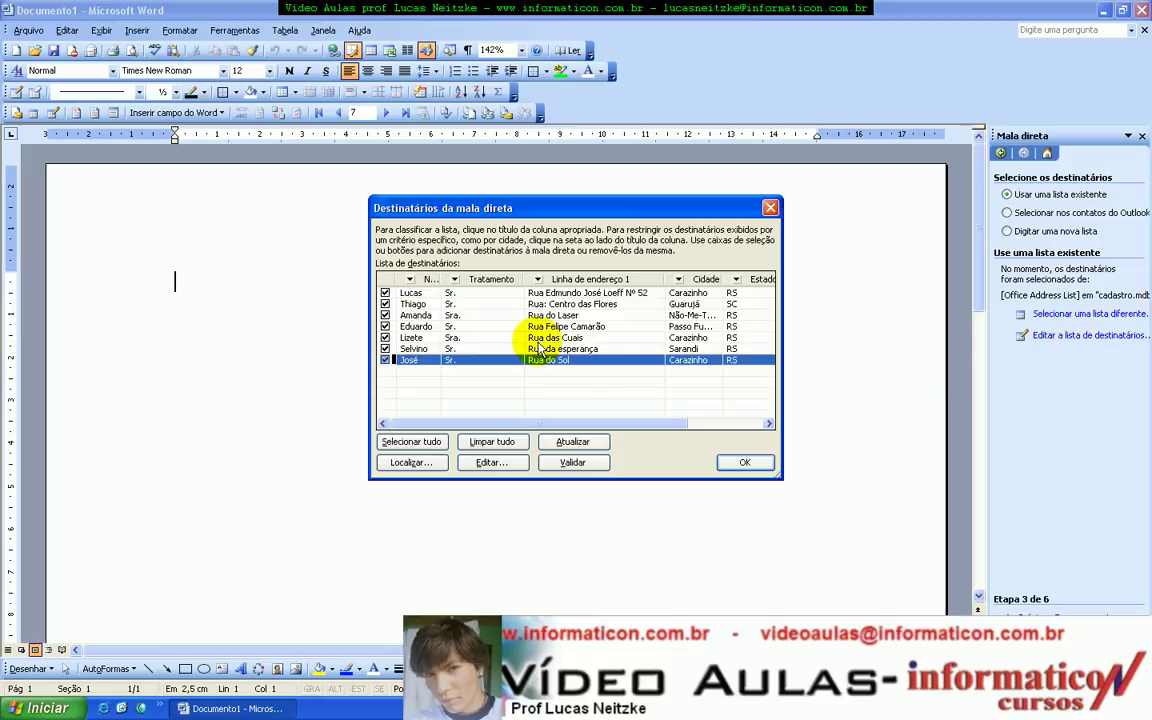
click(480, 337)
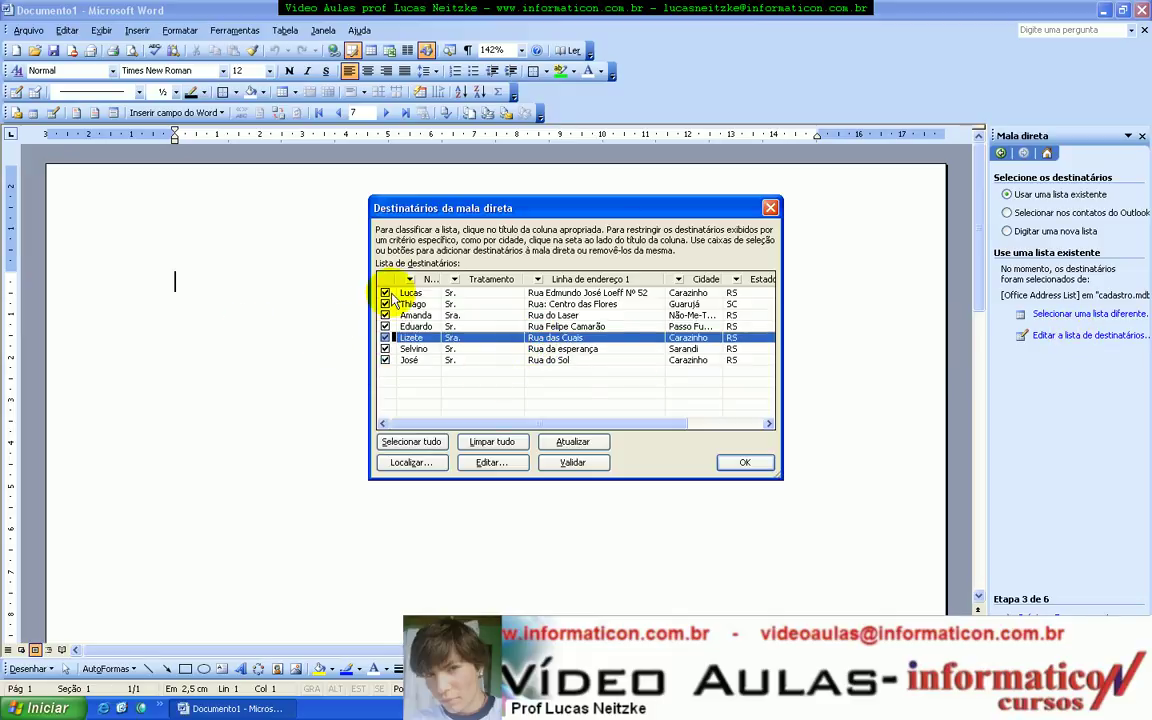
click(386, 338)
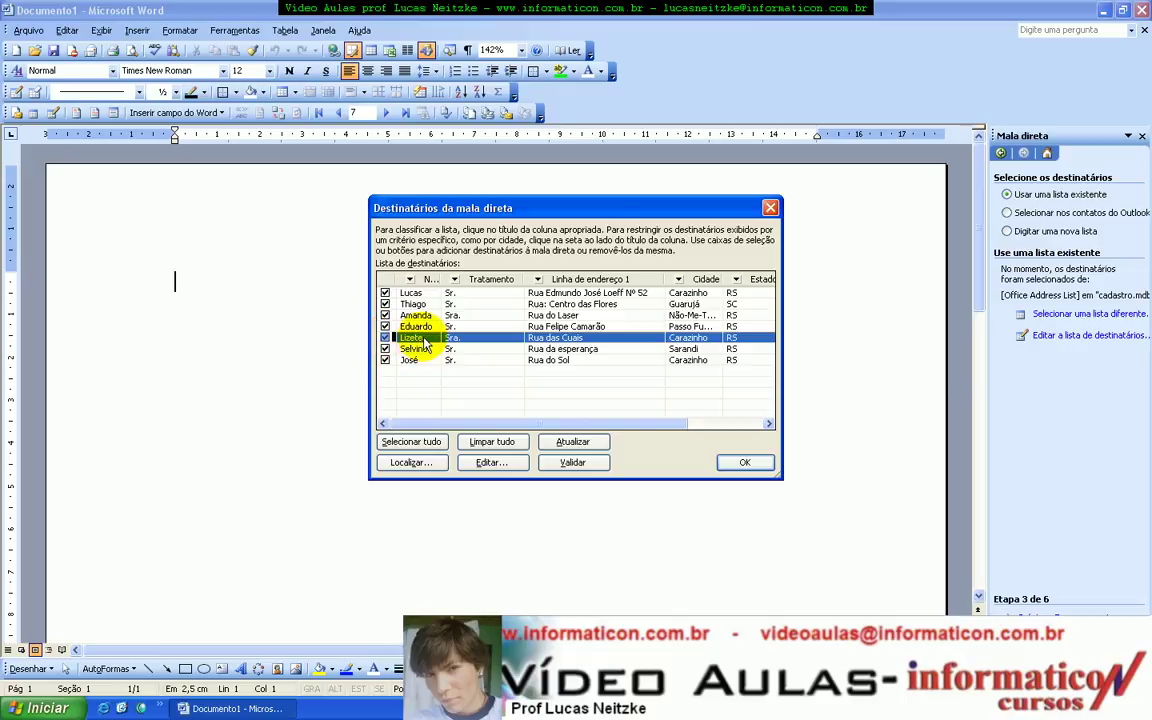
click(385, 338)
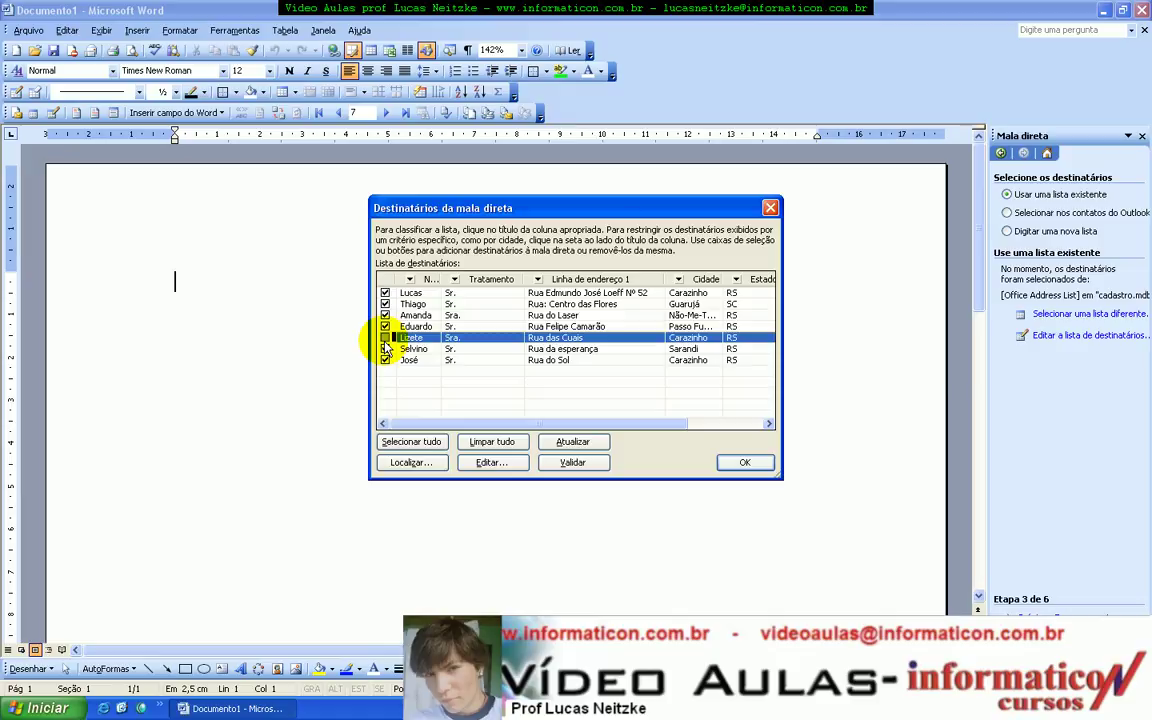
click(385, 304)
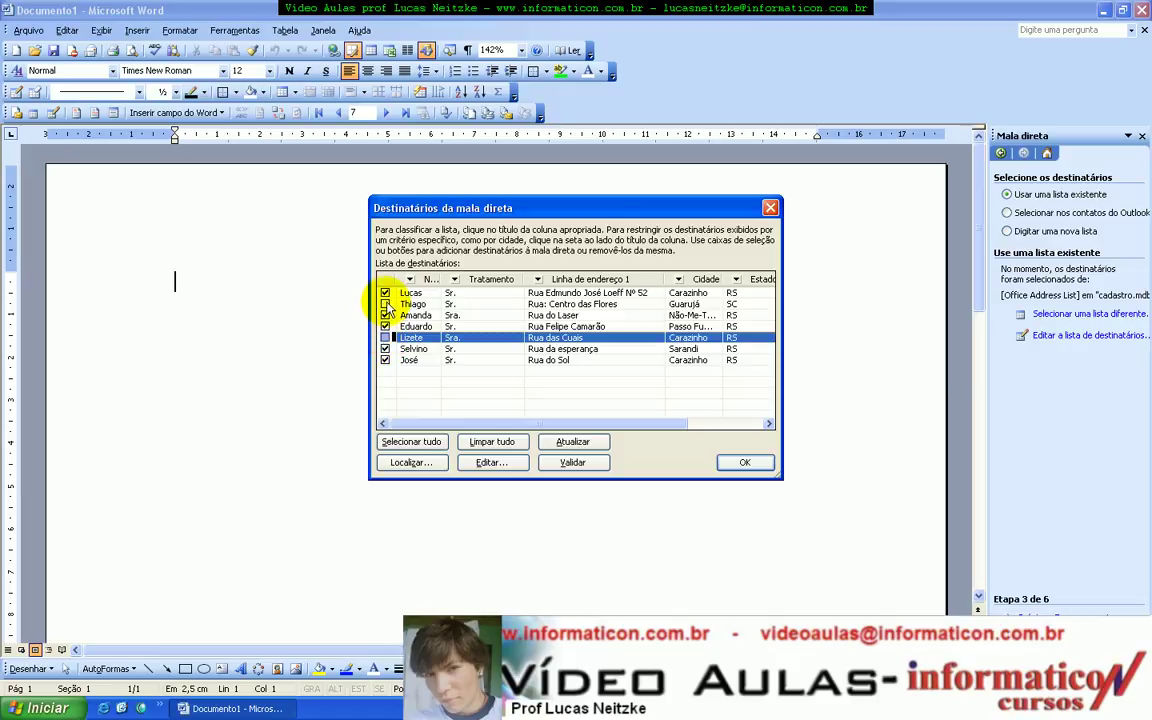
click(385, 292)
click(385, 338)
click(385, 304)
click(385, 292)
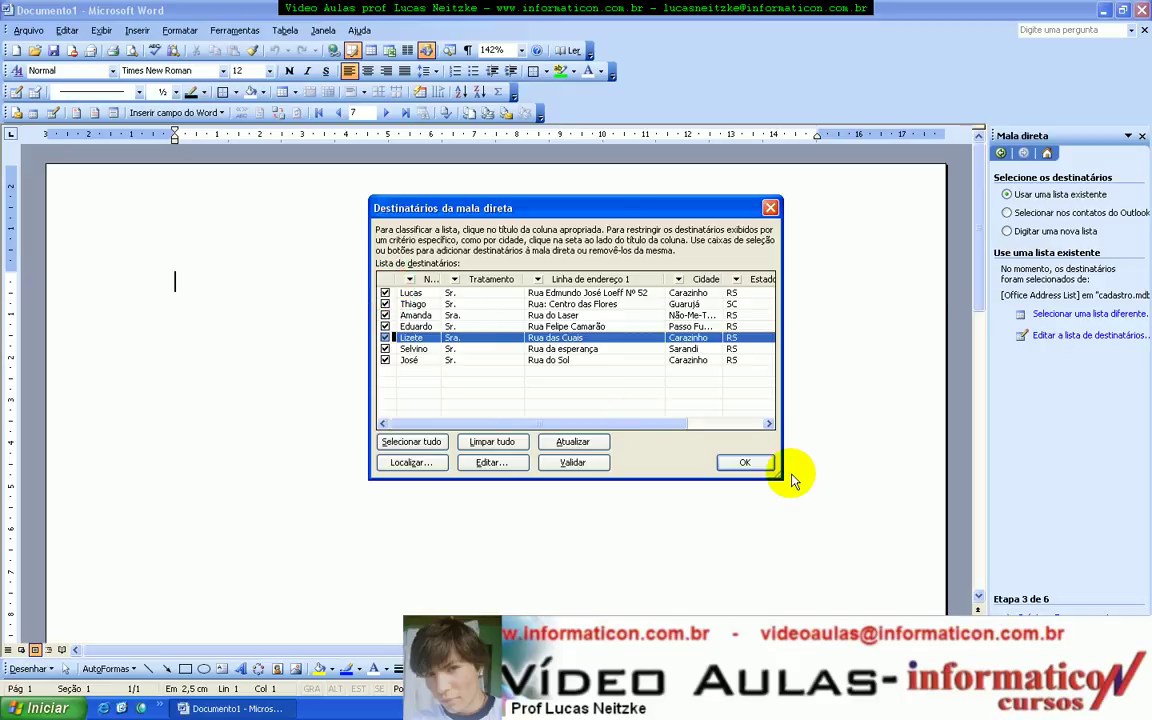
click(744, 462)
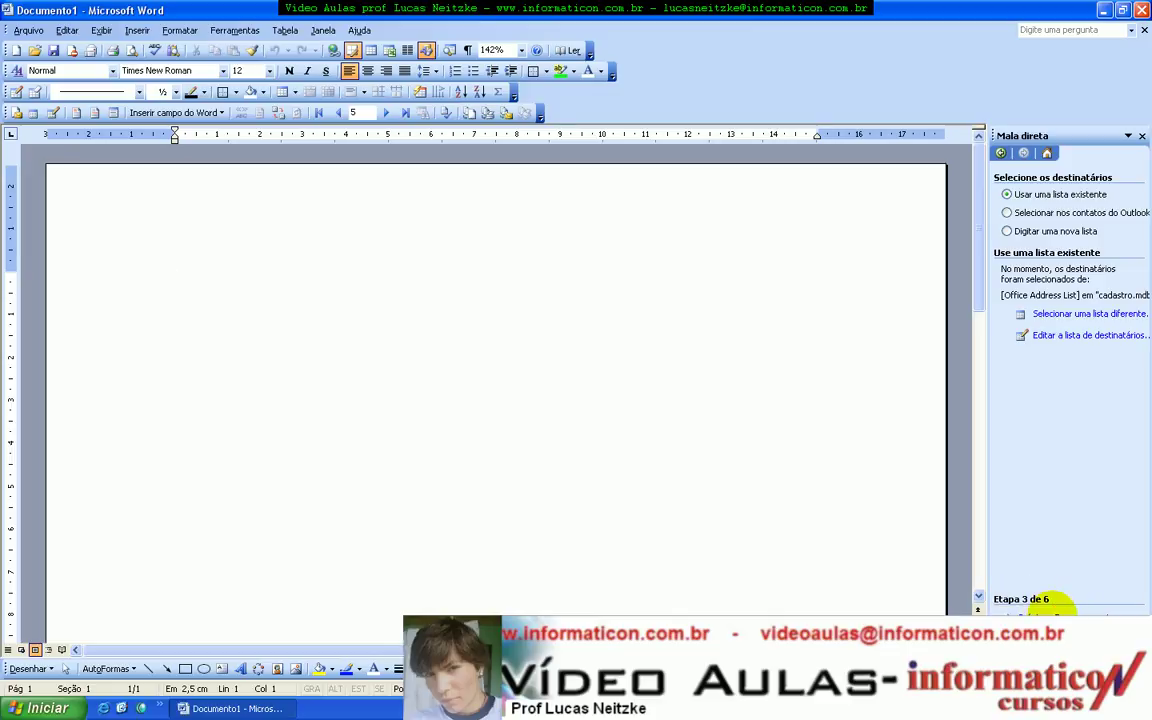
Advance the mail merge to writing the letter and type the lines Para:, Endereço:, Cidade: and Cep:
click(1058, 606)
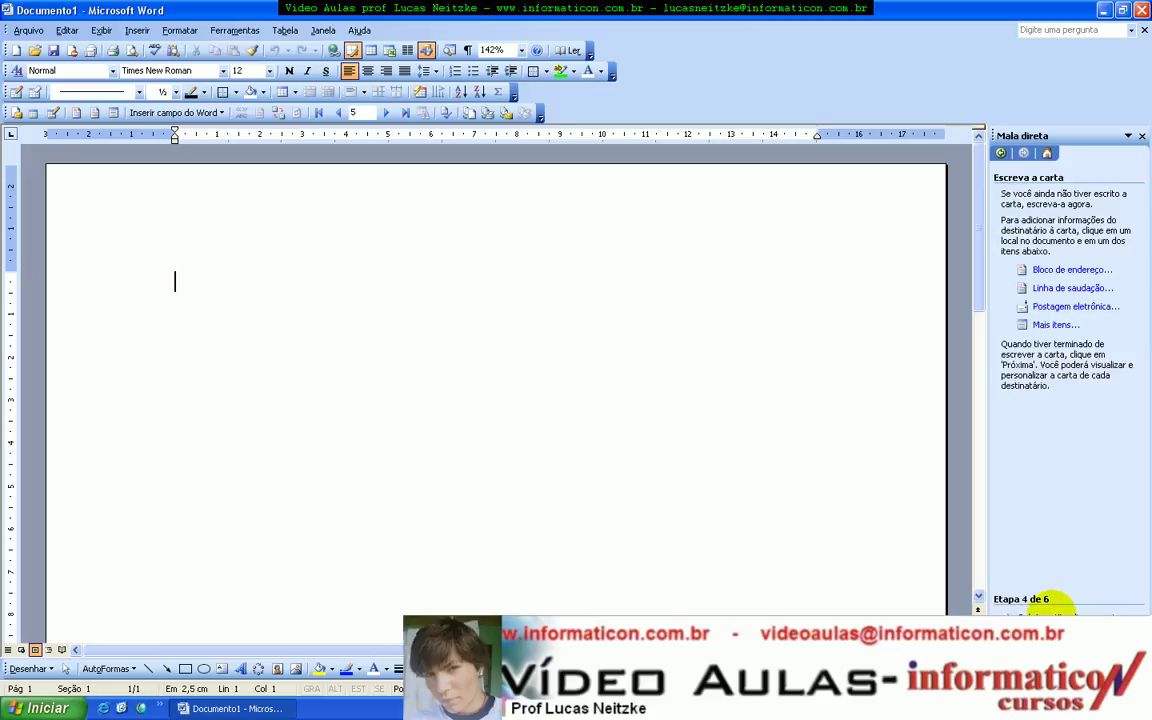
click(298, 356)
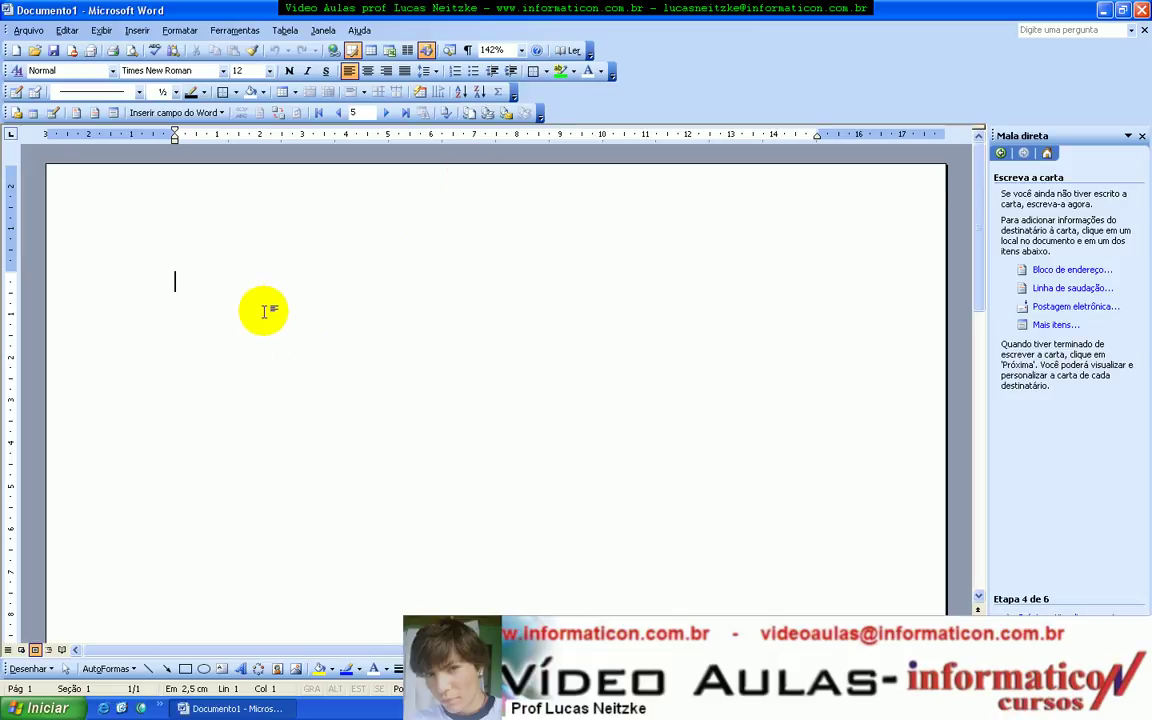
text(Para:)
key(Return)
text(Endereço)
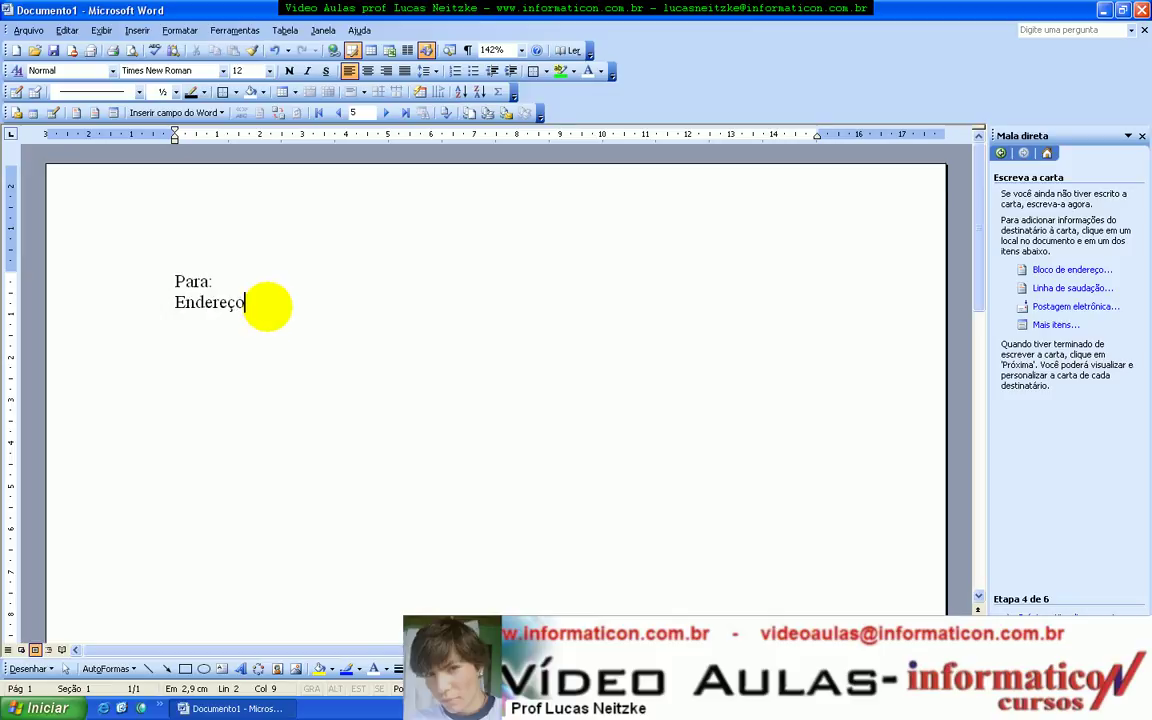
text(:)
key(Return)
text(Cidade:)
key(Return)
text(Cep:)
key(Return)
Add the greeting 'Prezado(a) Senhor(a):' after a blank line
key(Return)
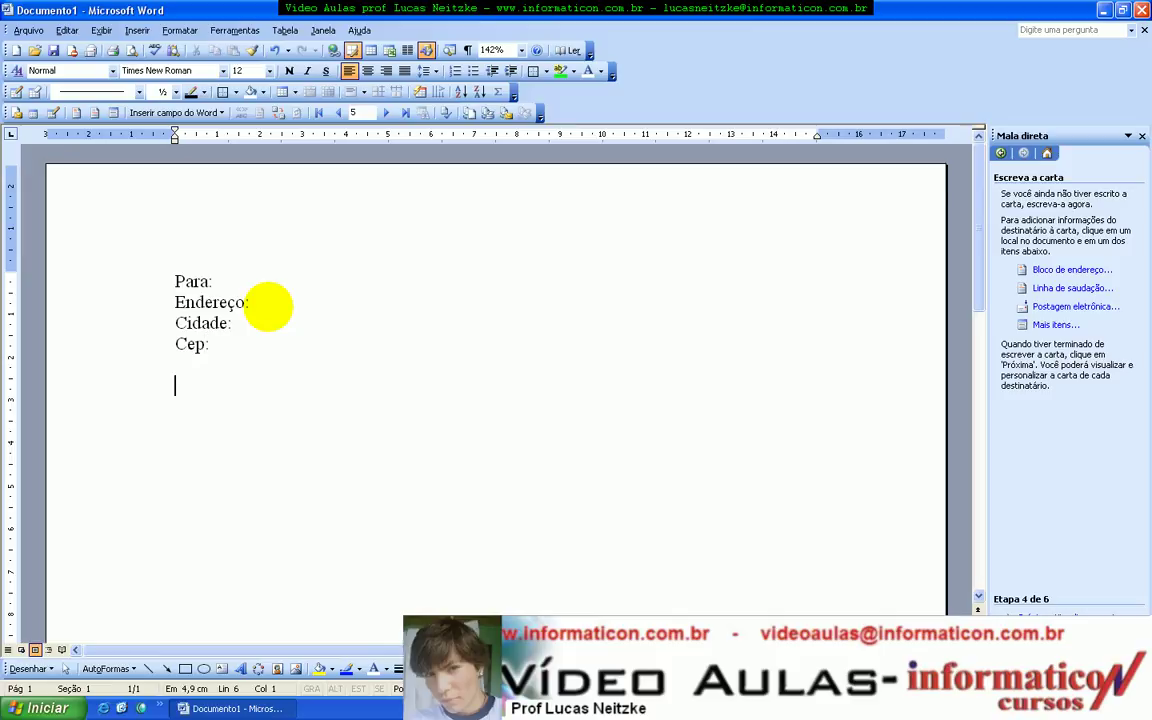
key(Return)
text(Prezado)
text((a) Senhor(a):)
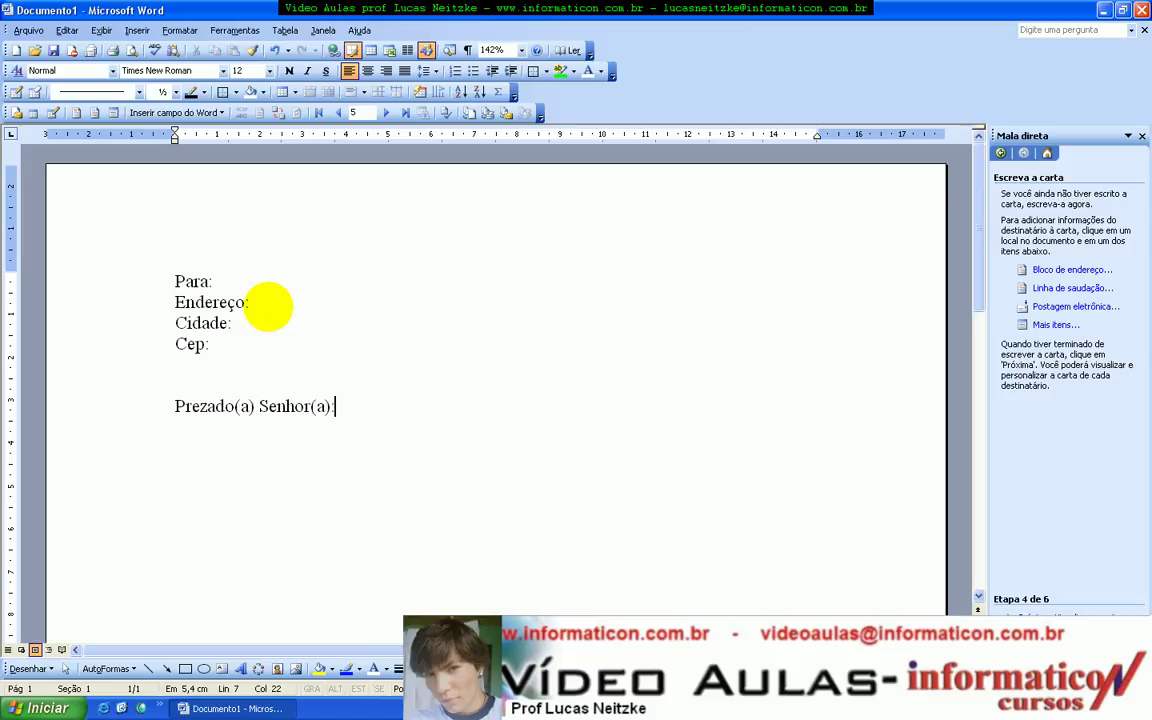
key(Return)
key(Return)
Type the body text 'A informaticon - Cursos, está oferecendo o curso de AUTOCAD, que pode satisfazer...'
text(A )
text(informaticon - Cursos, está oferecendo o curso de )
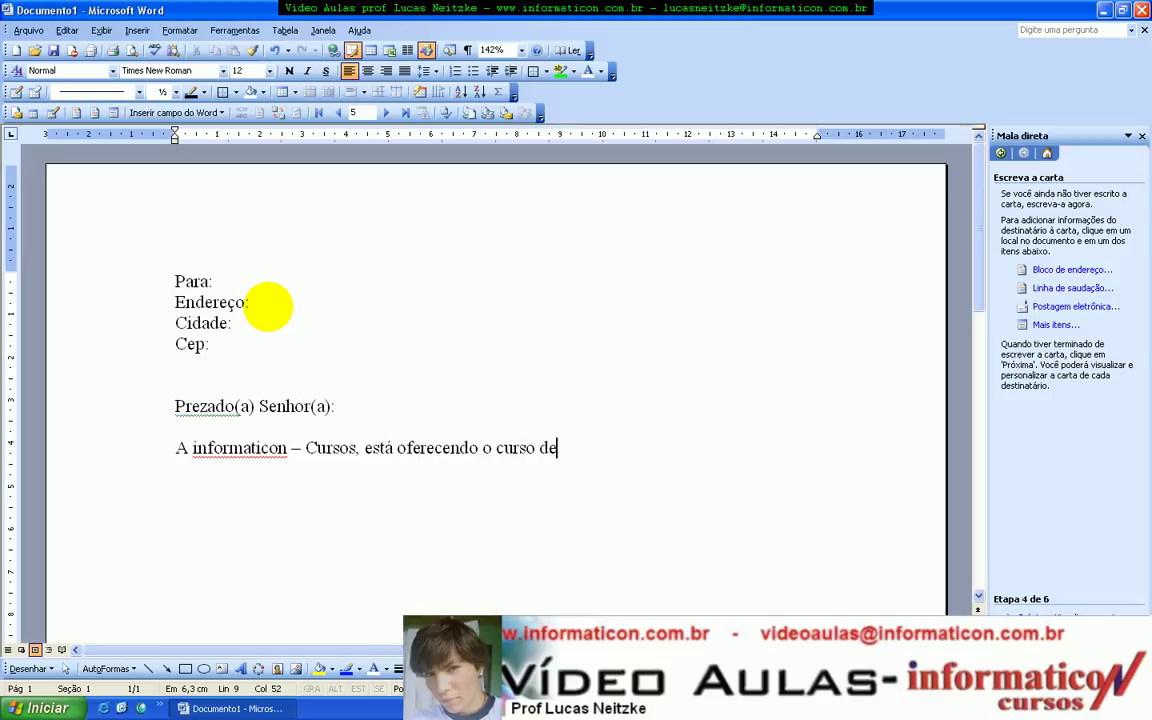
text(AUTOCAD)
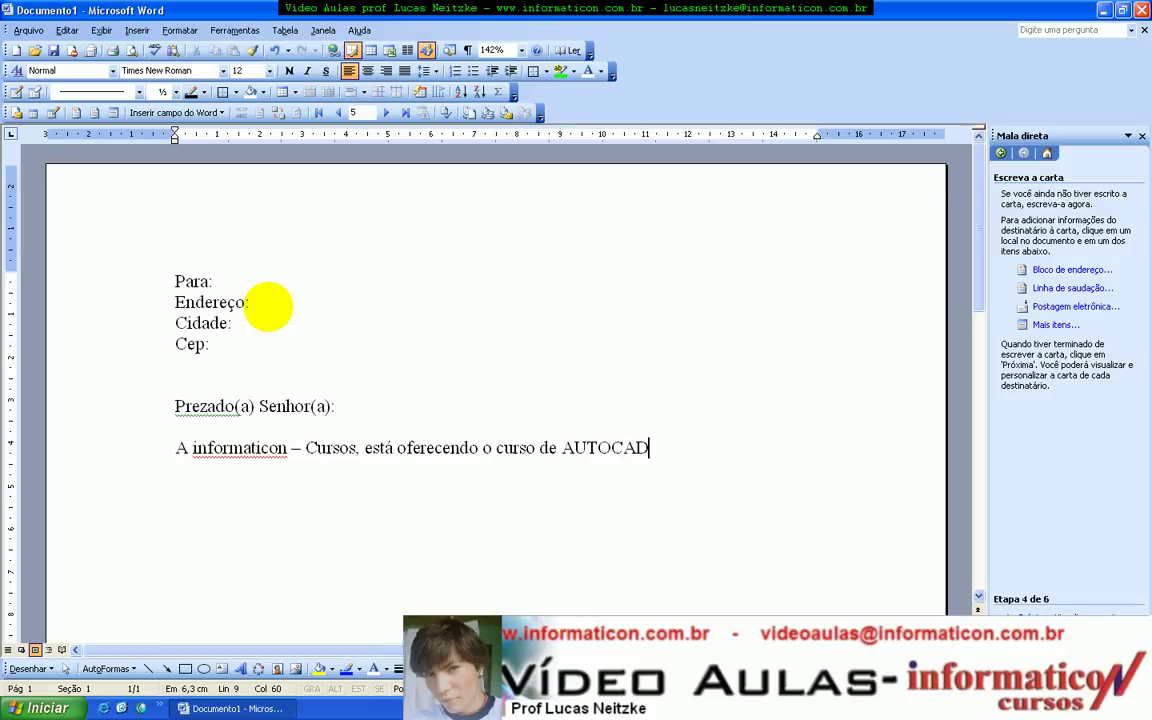
text(, que pode satisfazer ainda mais suas necessidades, contribuindo)
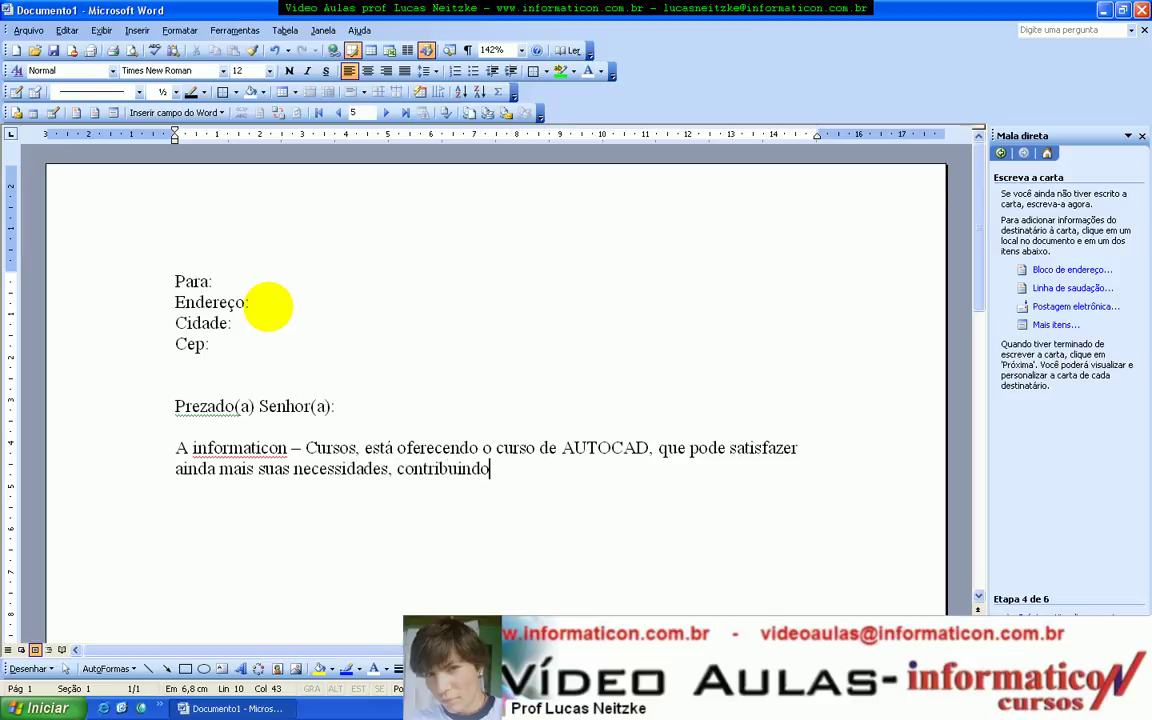
text( para o aumento)
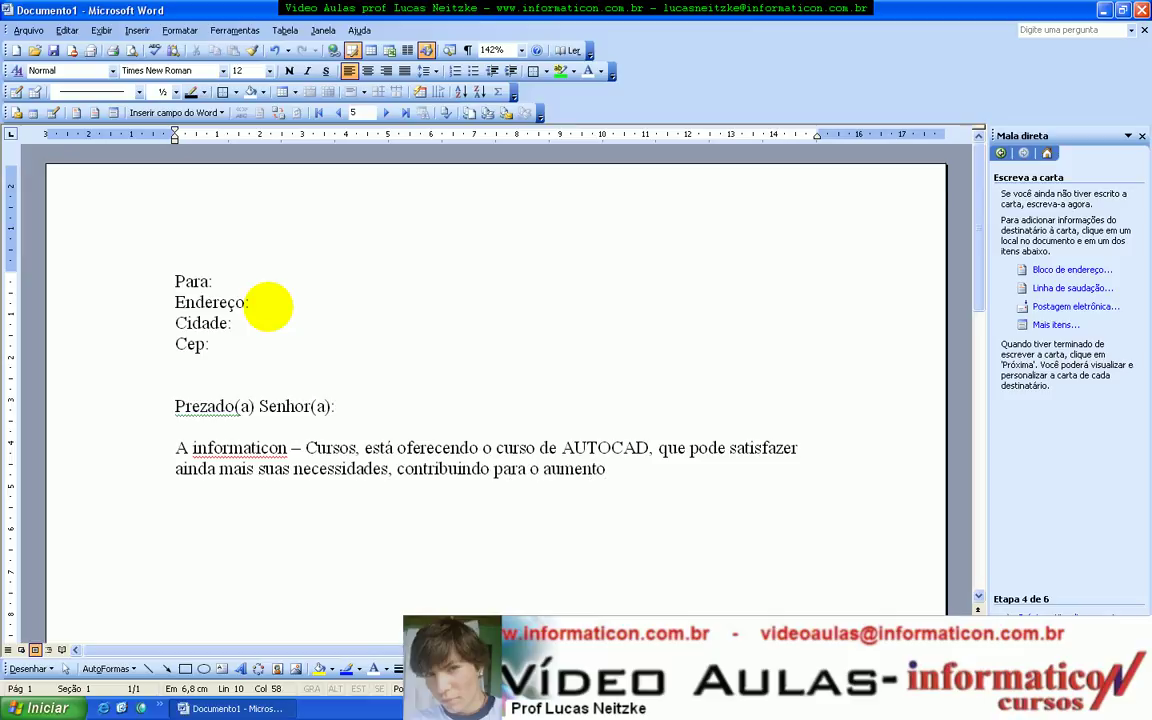
text( de produtivadade e ucratividade)
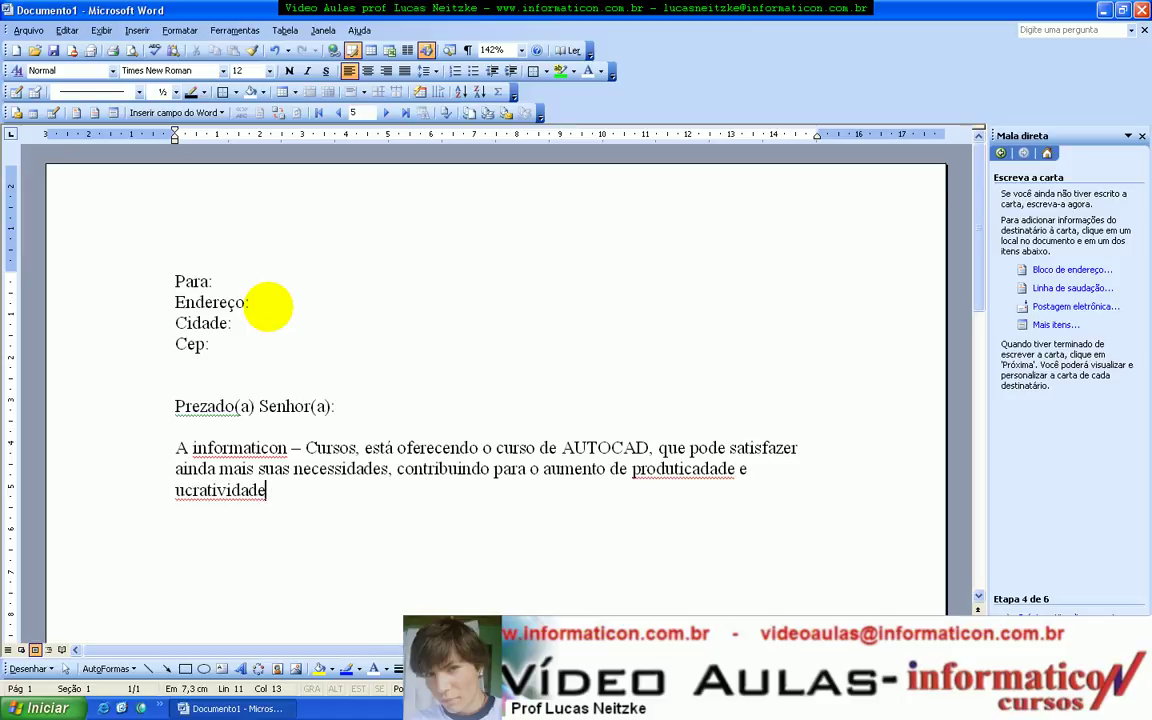
Correct the misspelled 'produticadade' to 'produtividade'
click(710, 468)
key(Left)
key(Left)
key(BackSpace)
text(v)
key(BackSpace)
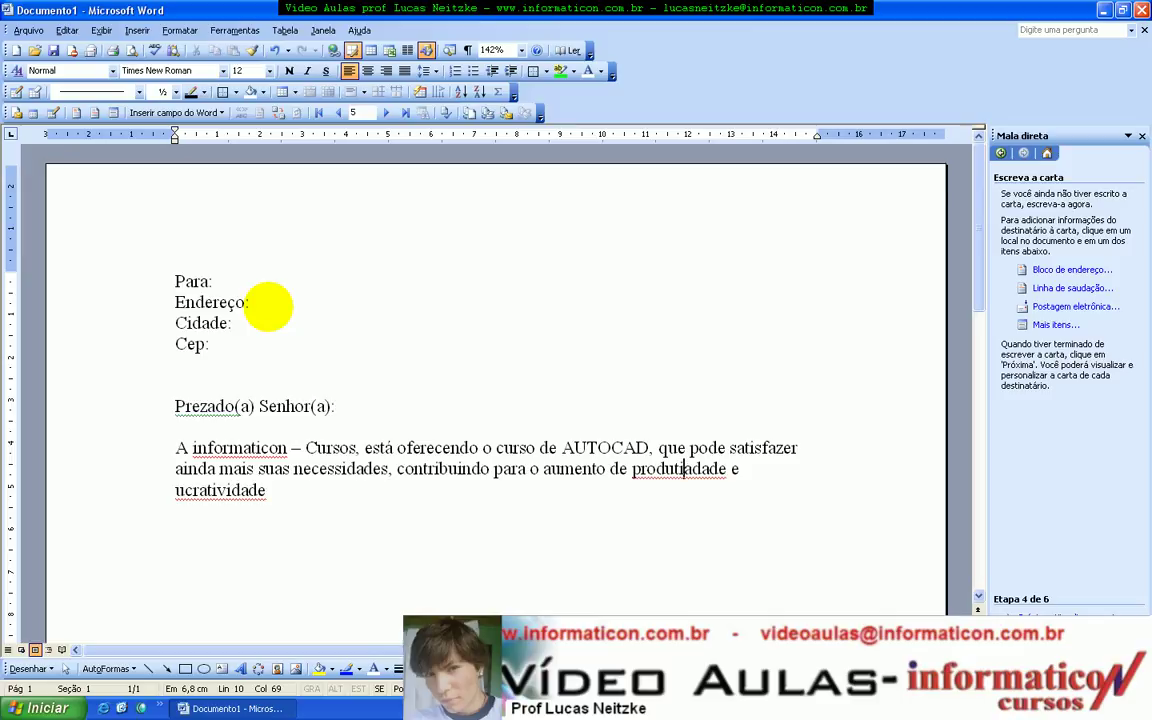
text(vi)
key(Delete)
key(Delete)
key(Delete)
key(Right)
key(Right)
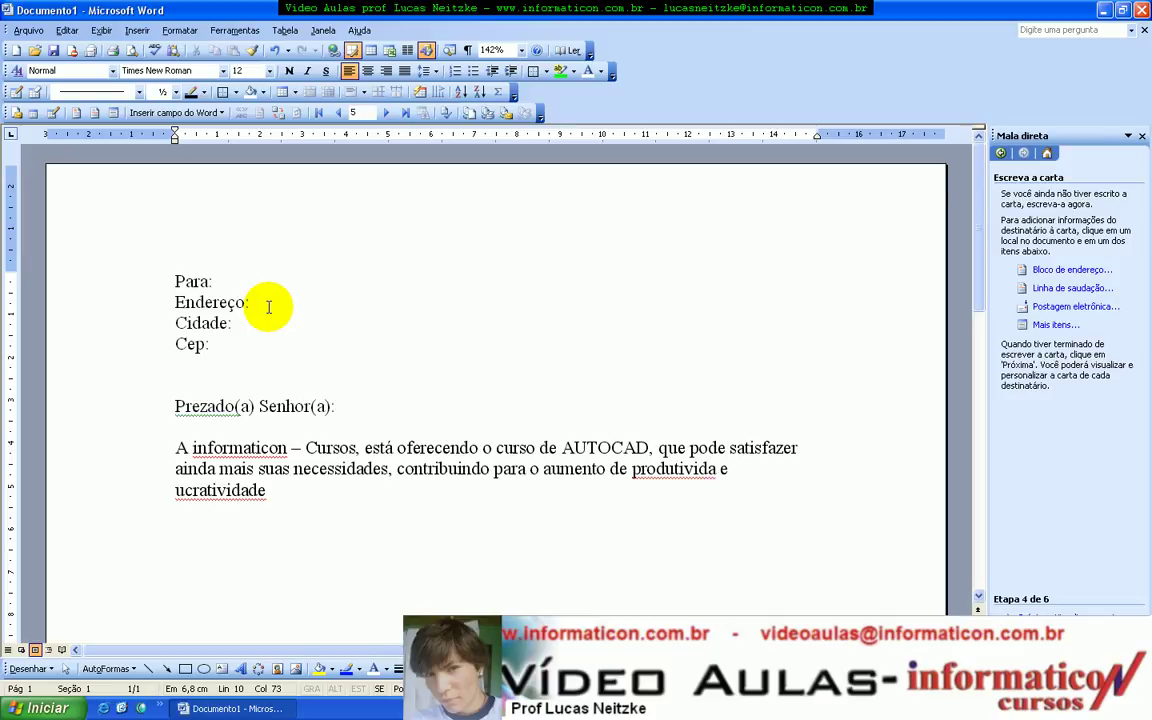
text(de)
key(Right)
key(Right)
key(Right)
Add the missing l in 'lucratividade' and end the sentence with 'nos seus negócios.'
text(l)
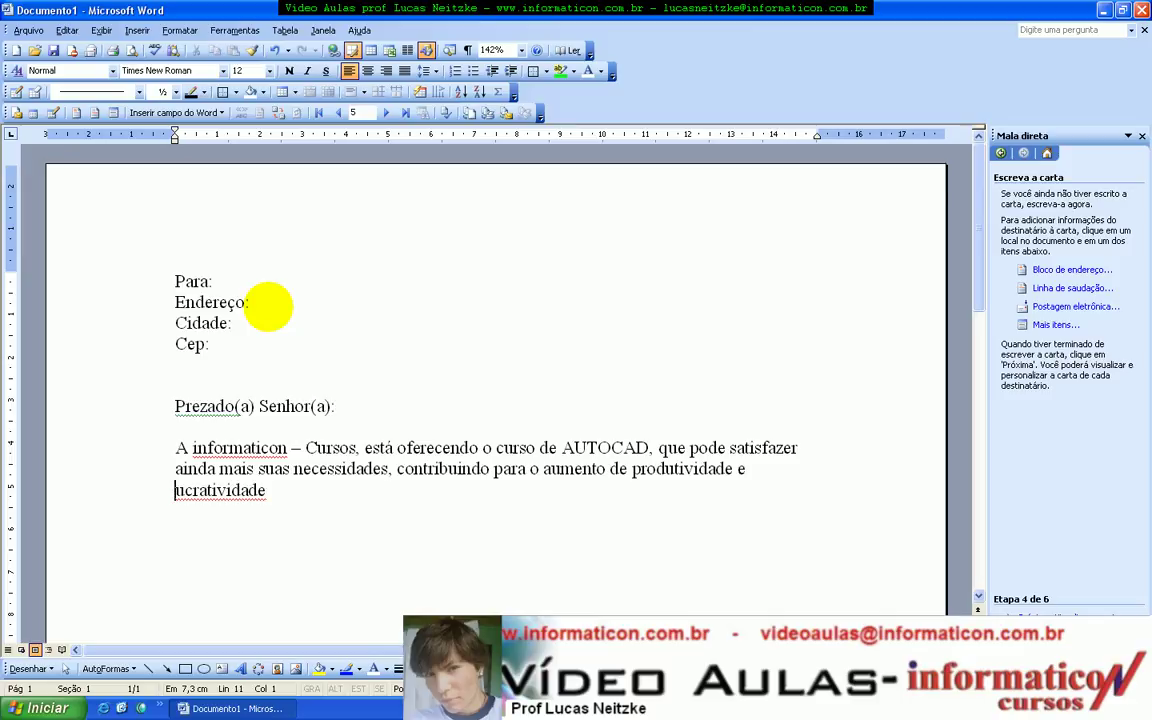
key(End)
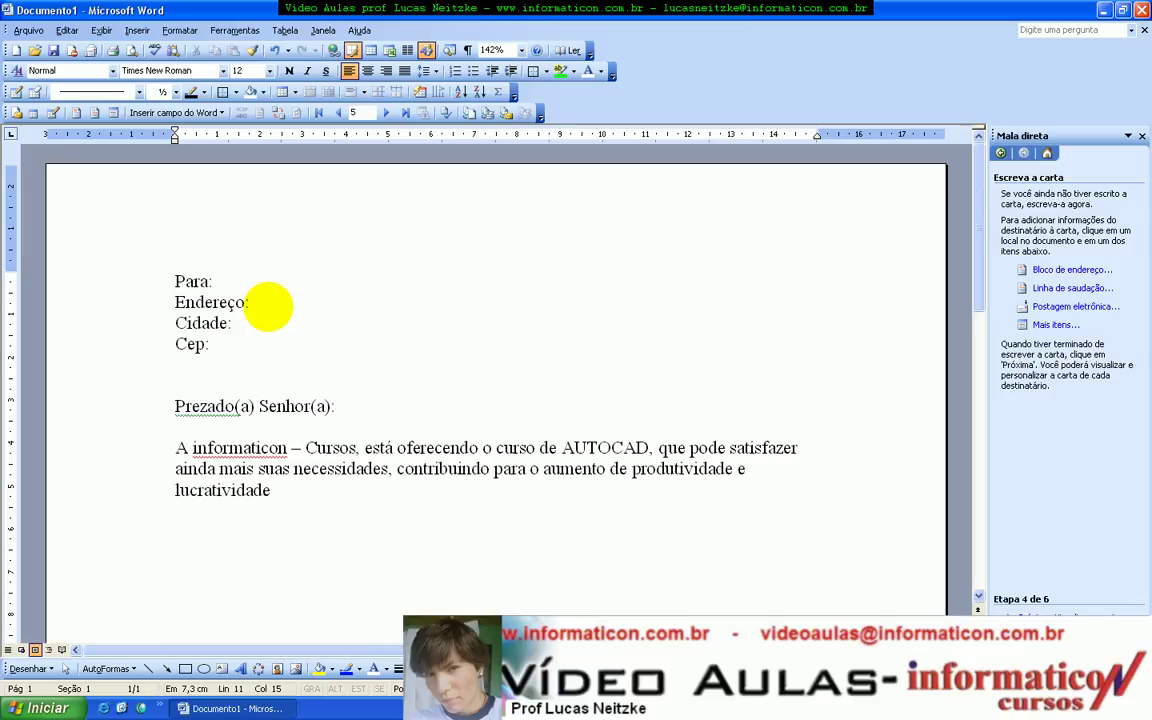
text(nos seus negócios)
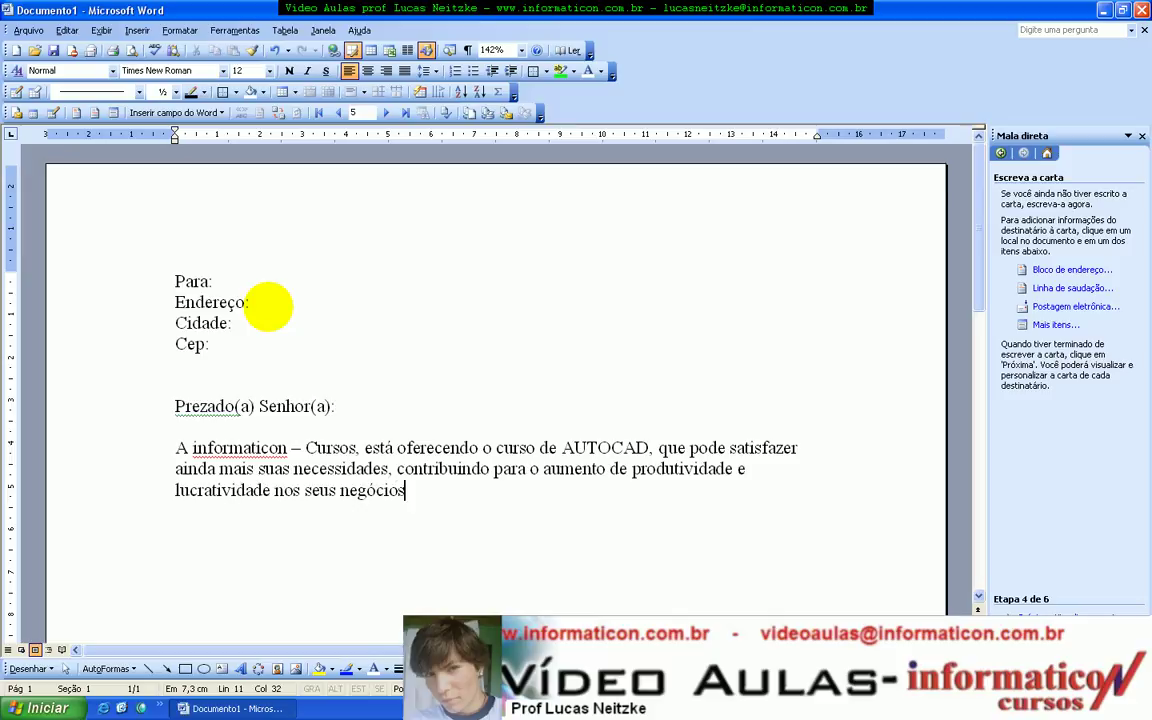
text(.)
key(Return)
text(Caso )
text(haja interesse de sua parte, coocamo-nos, de)
key(Left)
key(Left)
key(Left)
key(Left)
key(Left)
key(Left)
text(l)
key(Right)
key(Right)
key(Right)
key(Right)
key(Right)
key(Right)
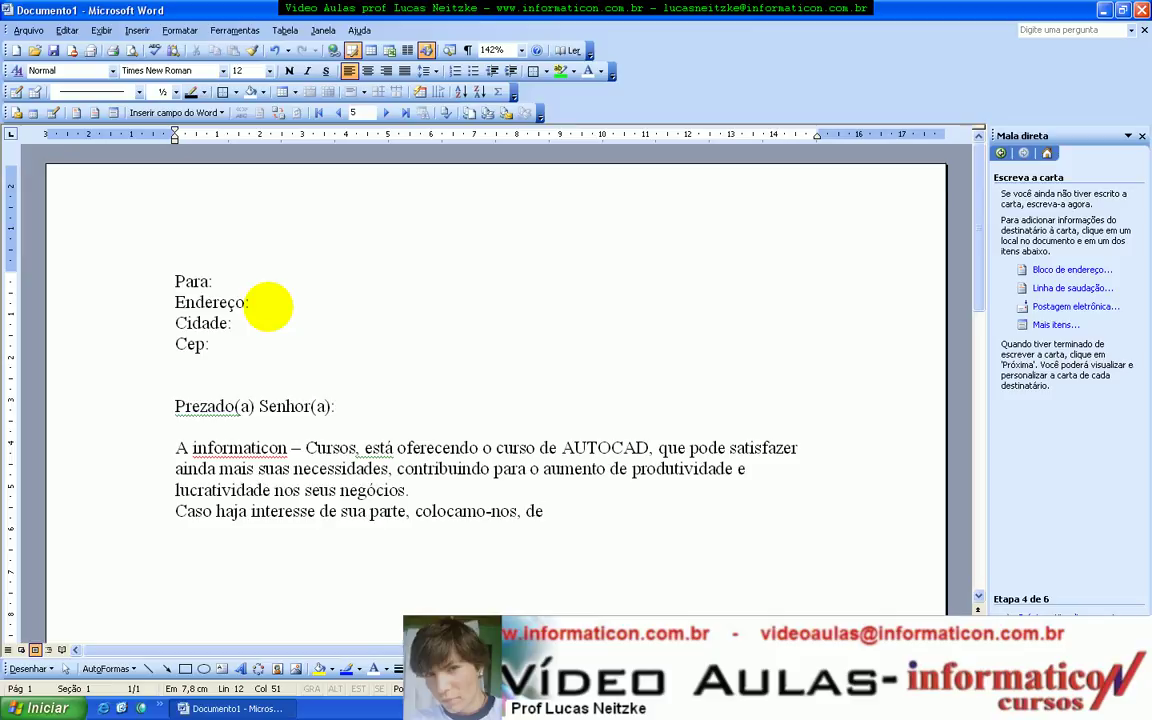
text(sde já, )
text(à disposição )
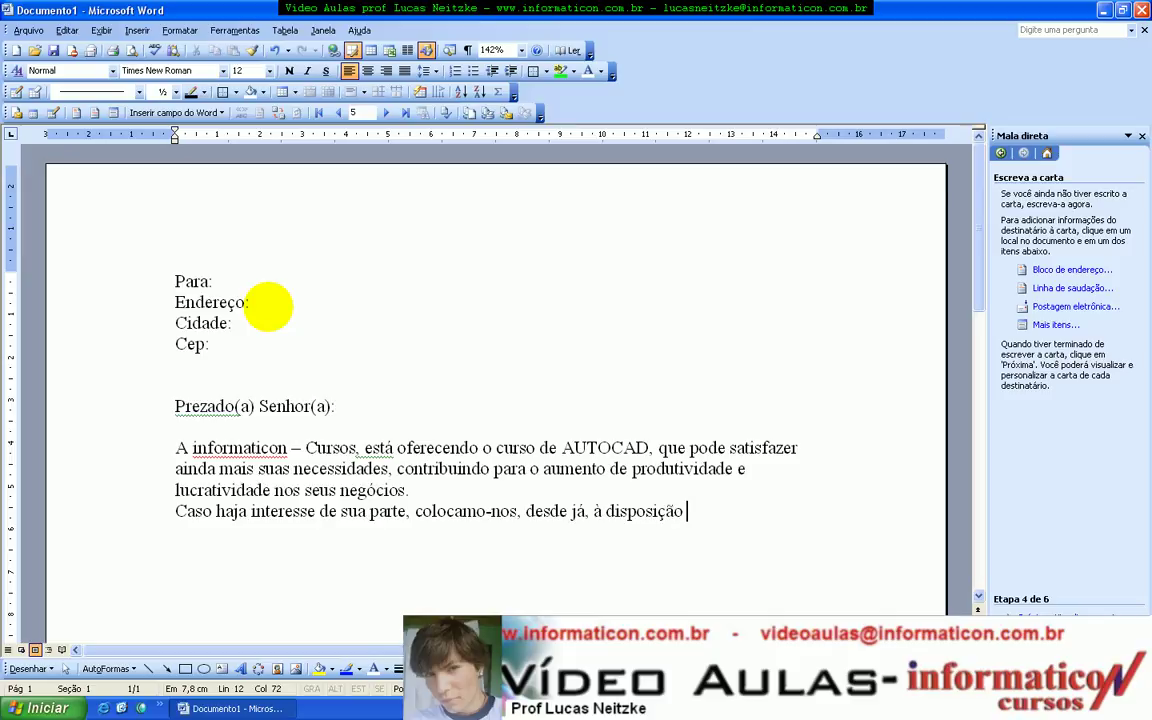
text(para novos )
text(contatos)
text(atravé)
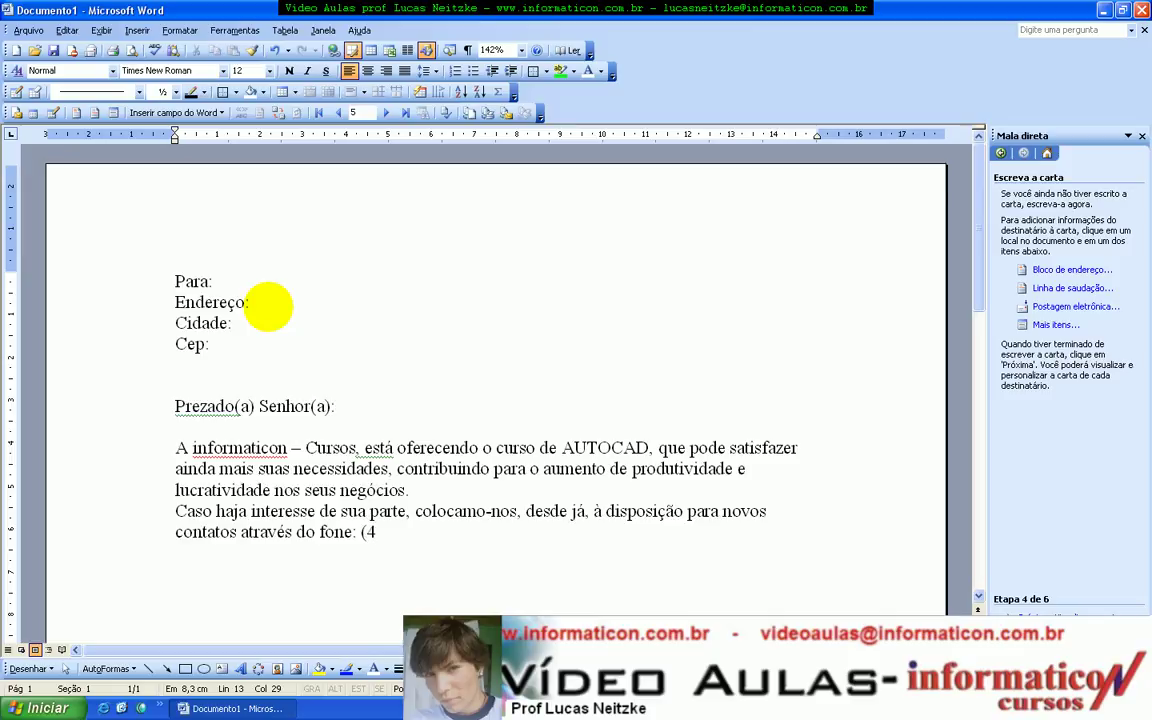
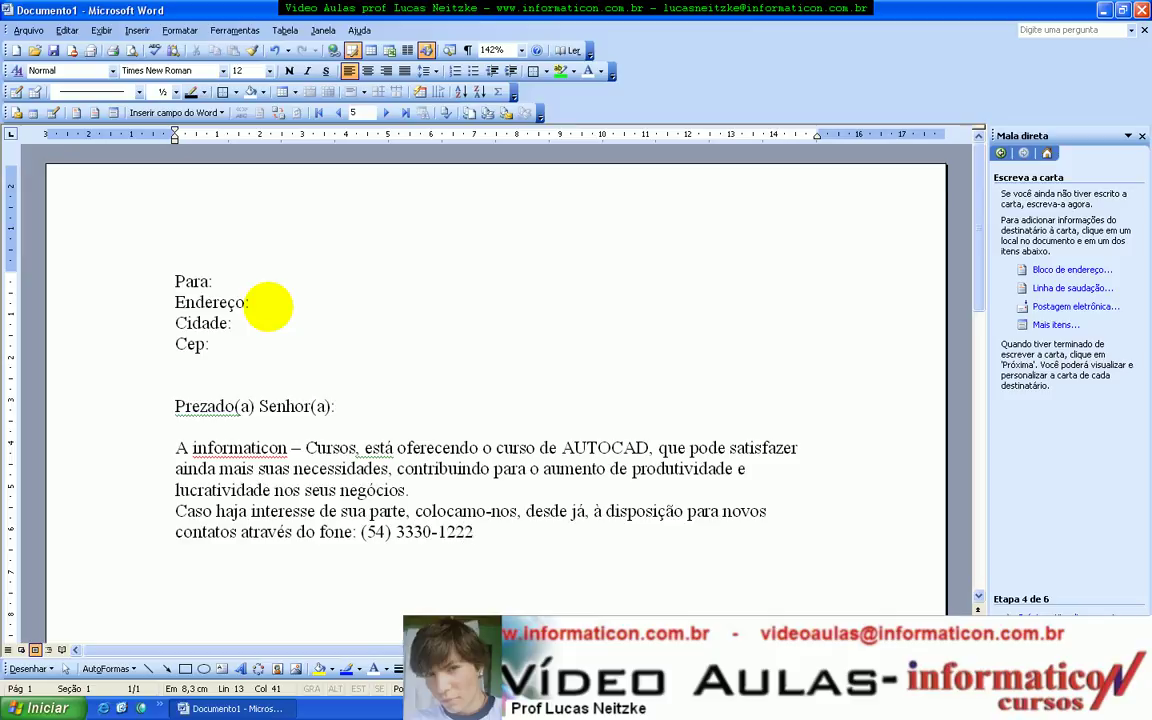
text(/3011 )
text(ou venha até a nossa escola que se ocai)
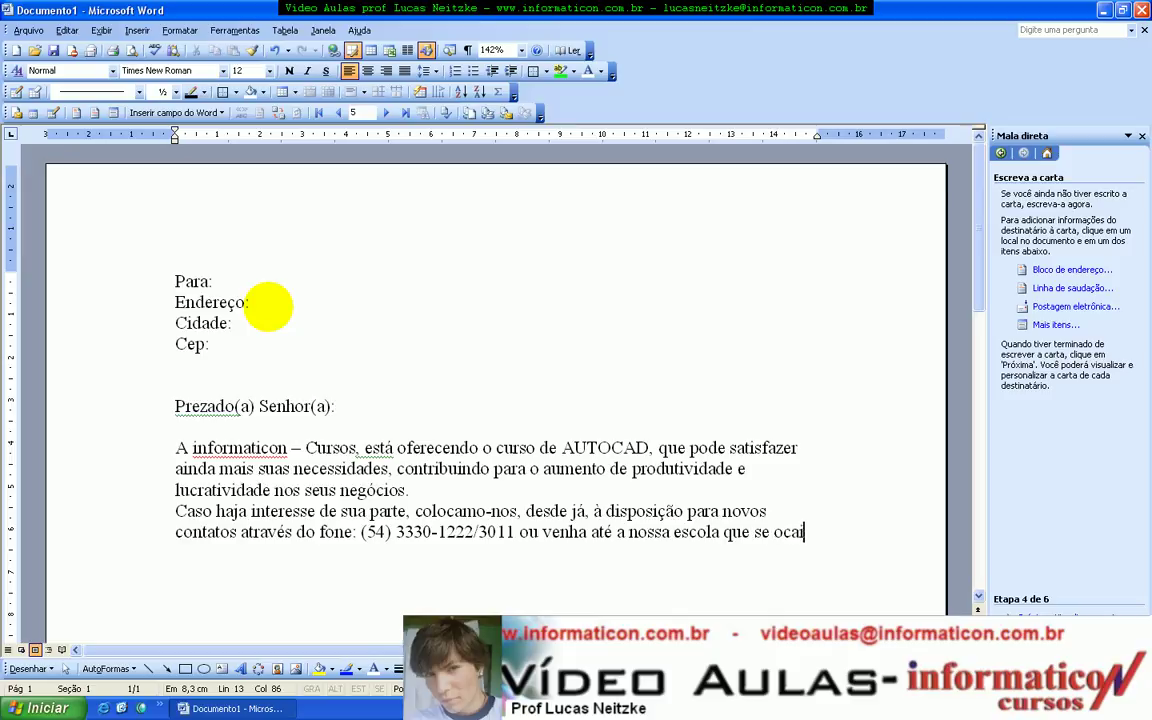
text(za na Rua Av)
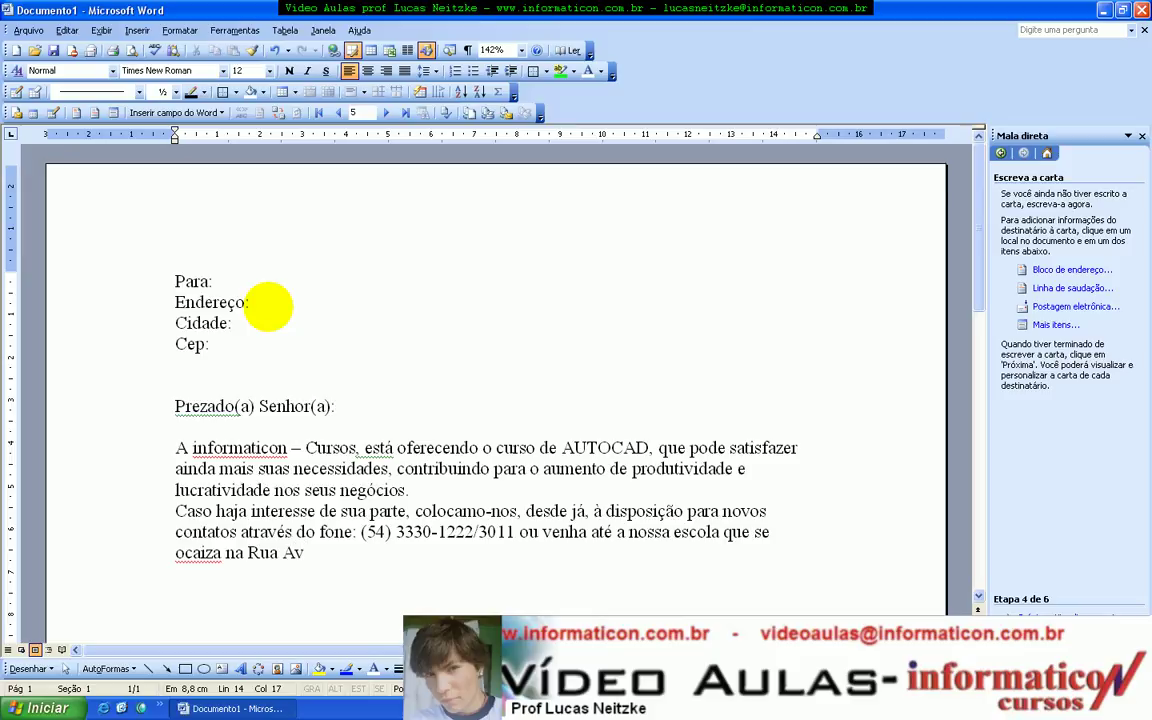
text(: Flores)
text( da Cunha, )
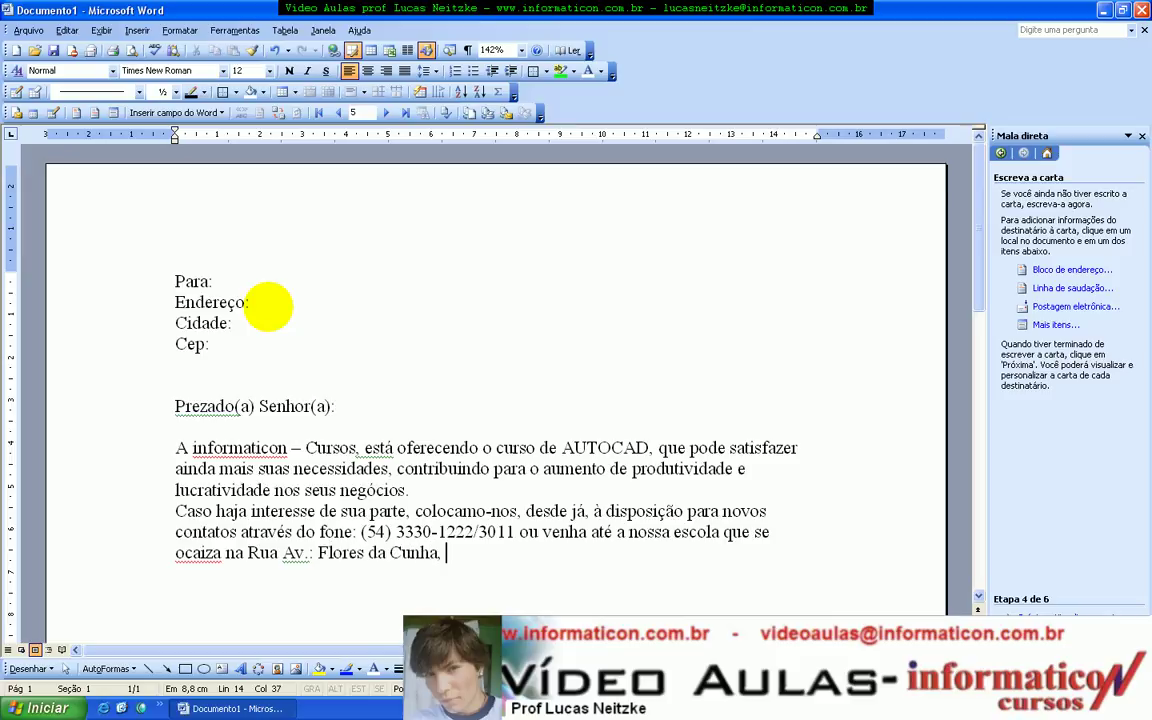
text(1153)
text( - -- Carazinho)
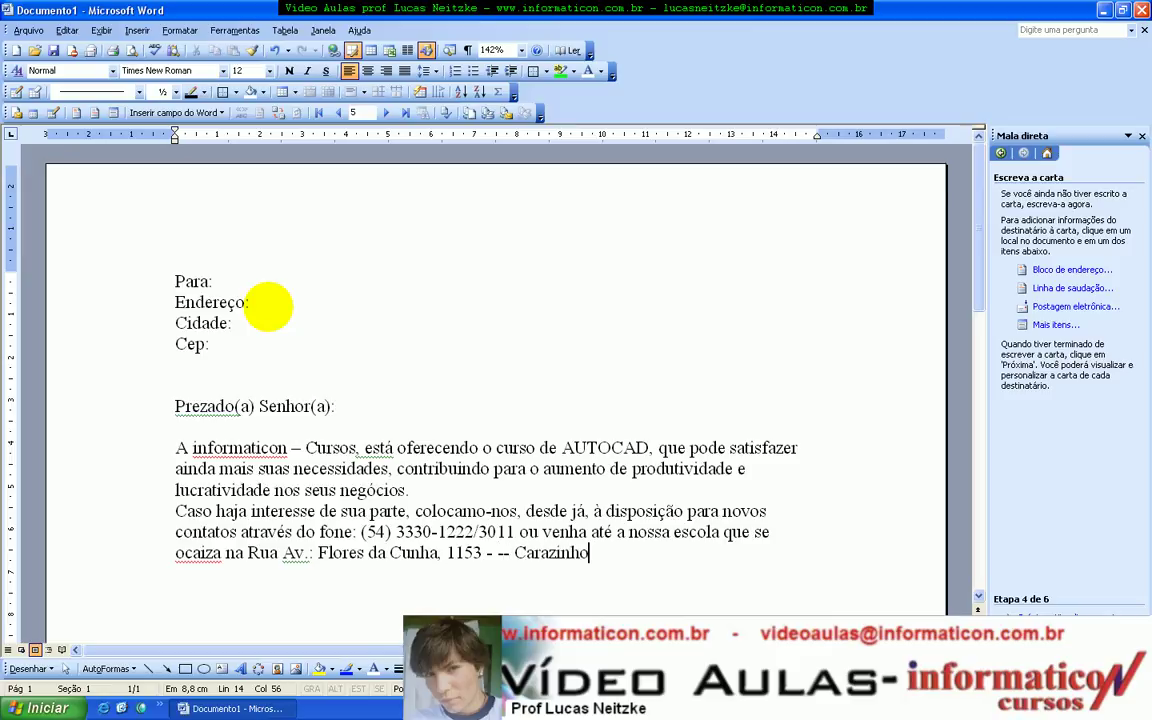
key(BackSpace)
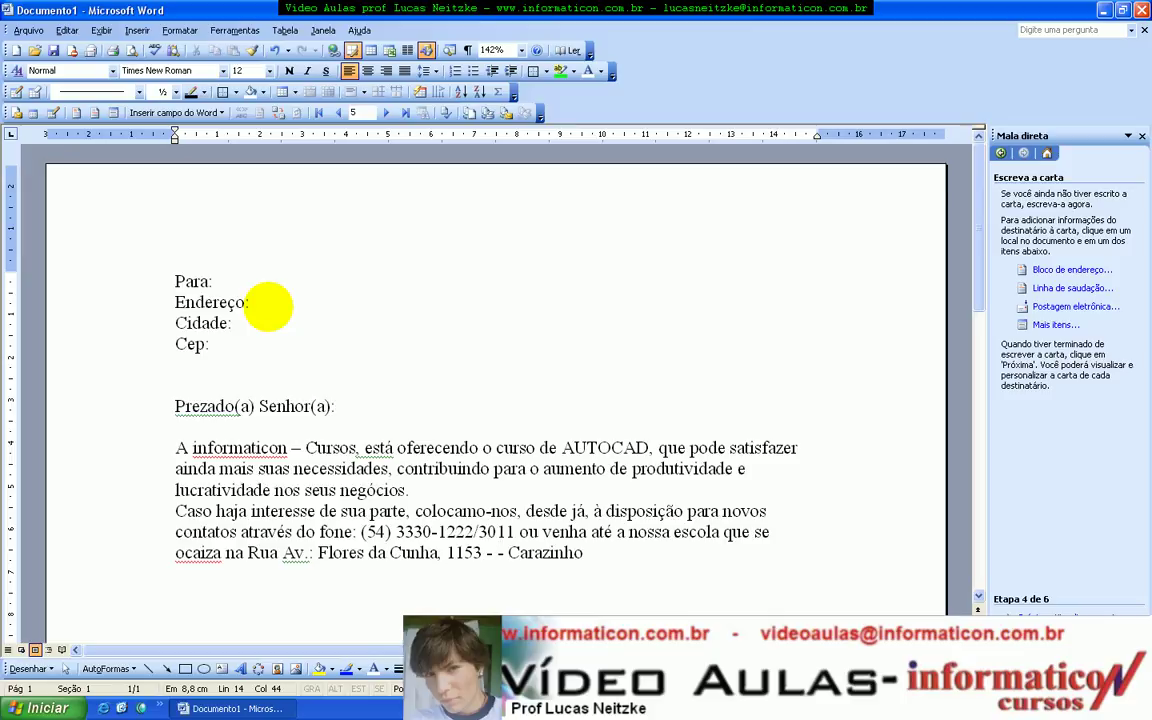
text(Centro)
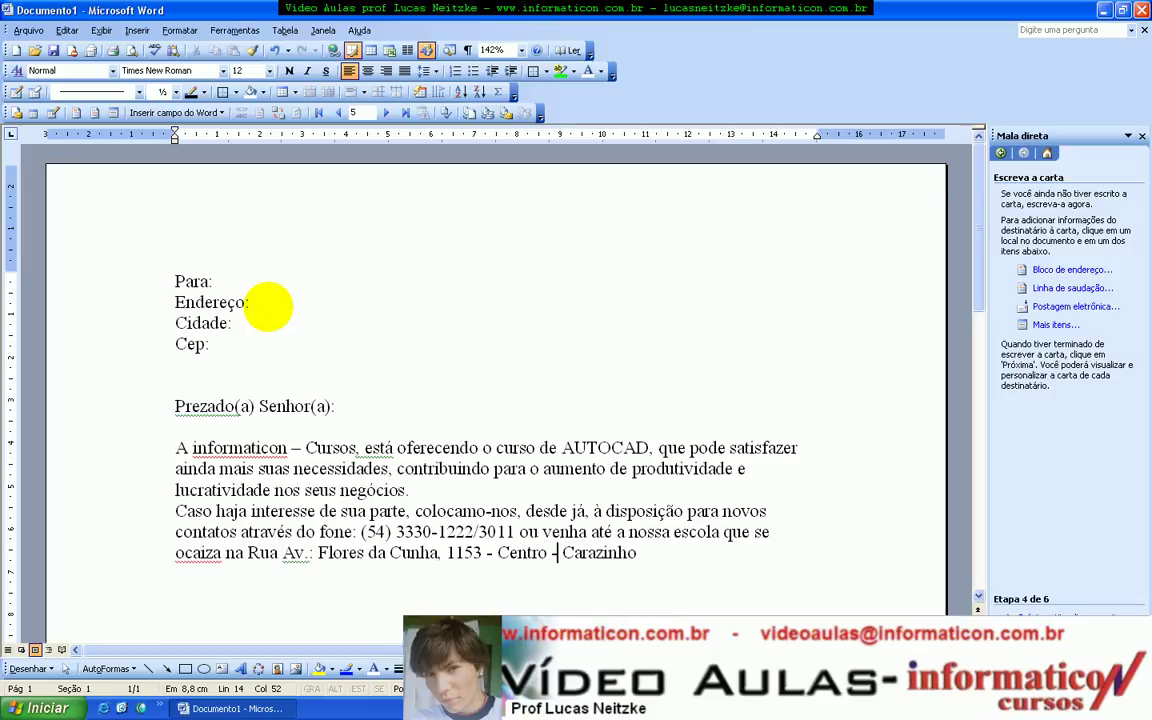
End the address after Carazinho with a period, removing the trailing space
click(694, 586)
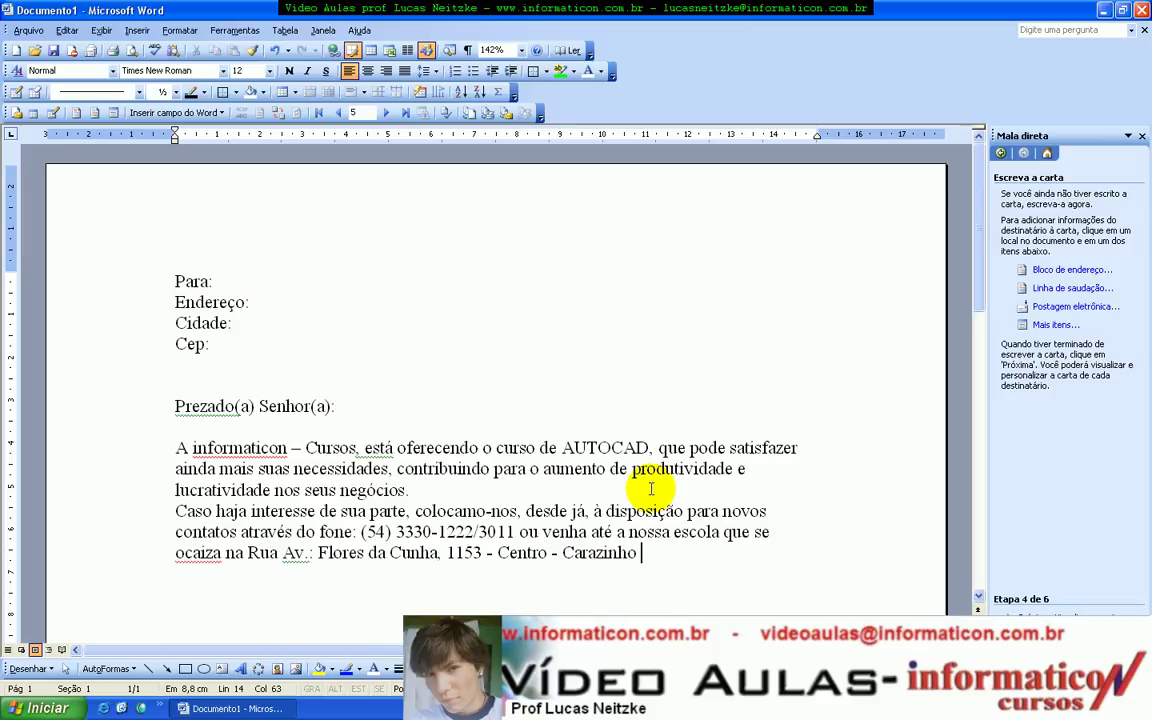
key(BackSpace)
text(.)
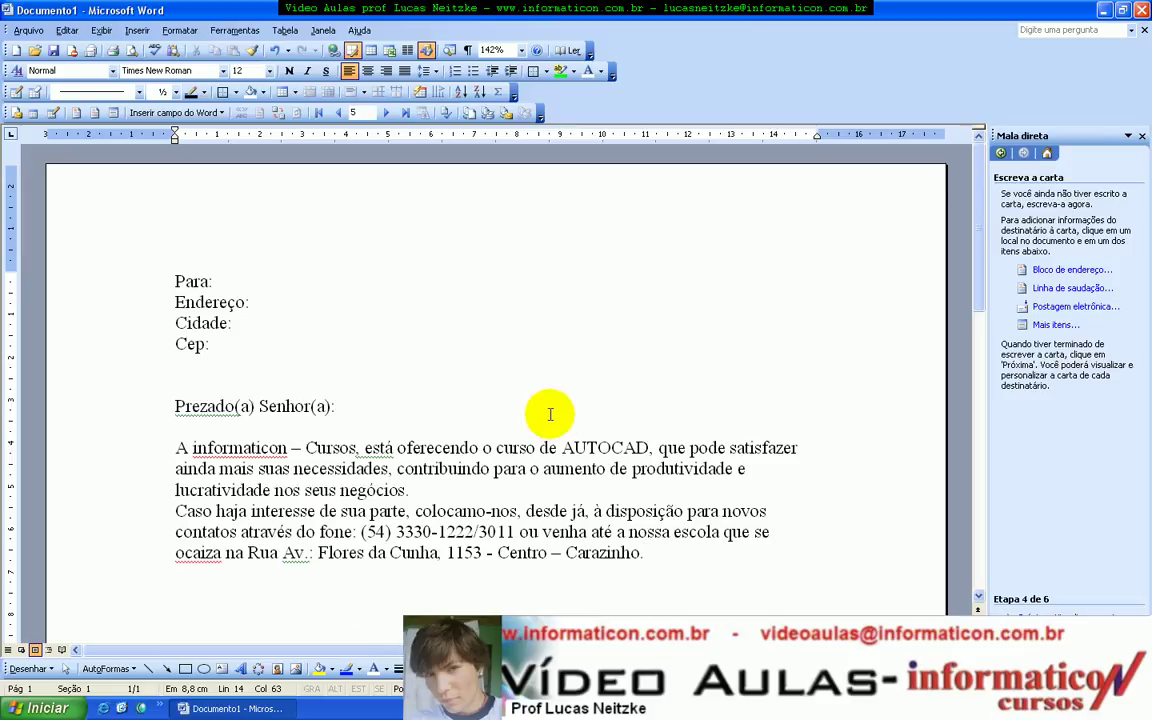
Give both body paragraphs a first-line indent and space before them
click(670, 556)
drag(670, 556, 170, 450)
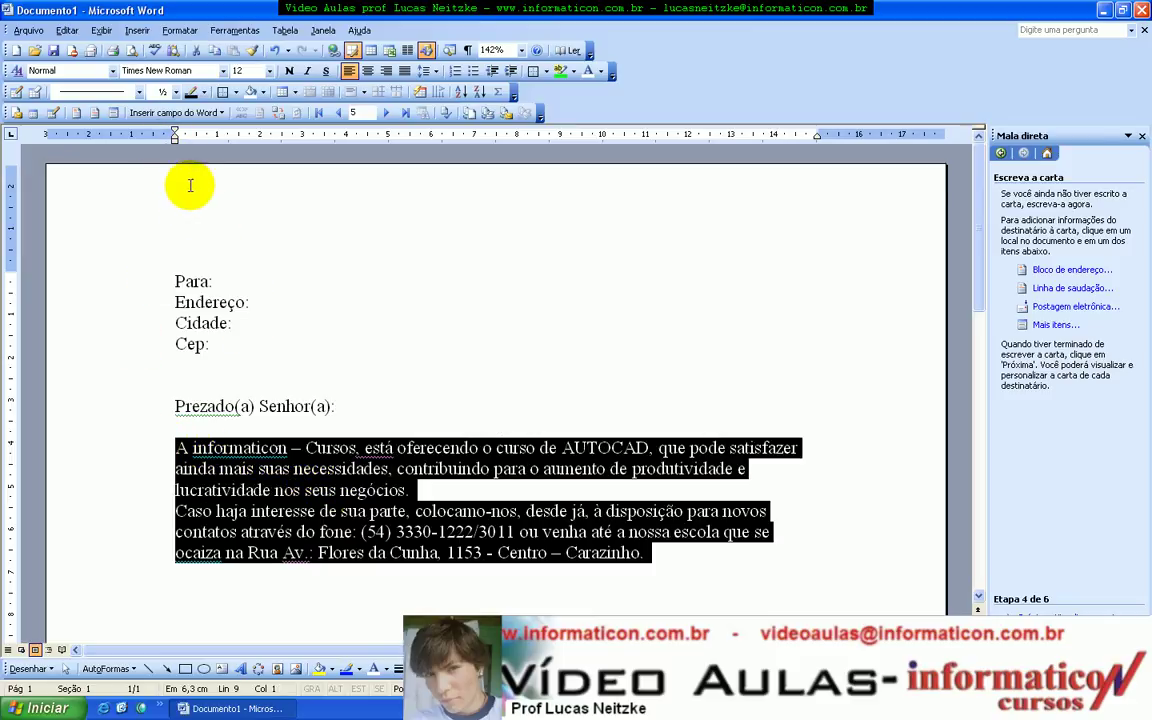
drag(175, 133, 258, 134)
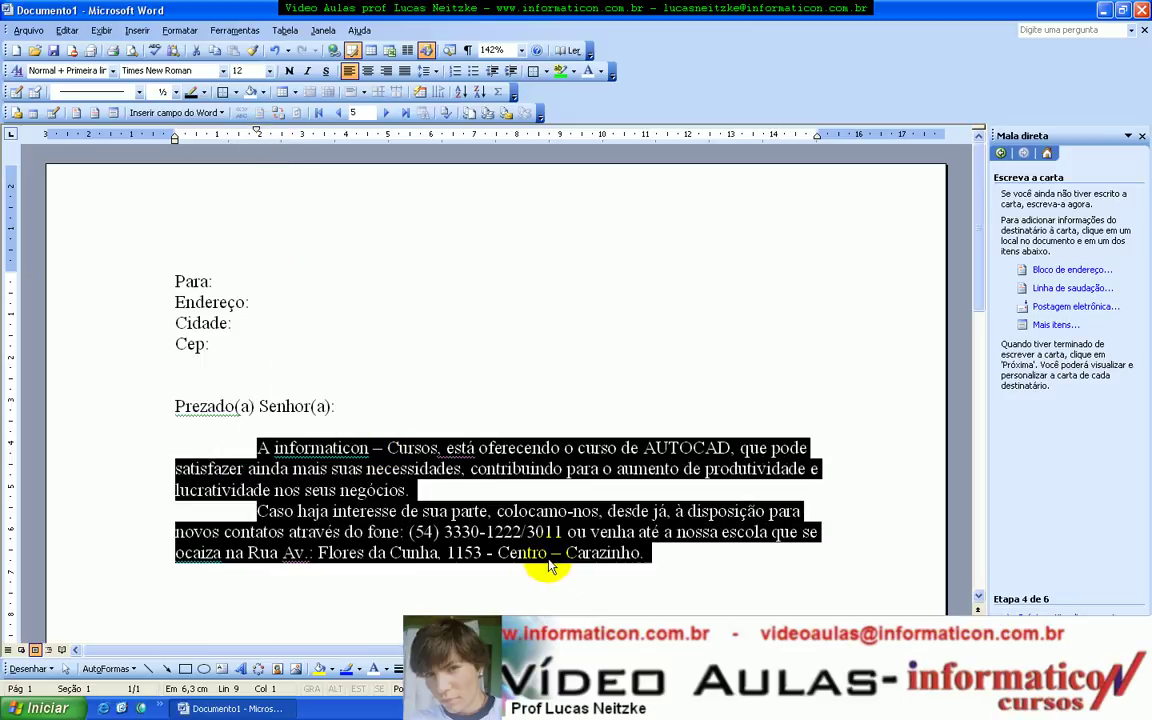
key(ctrl+0)
click(420, 487)
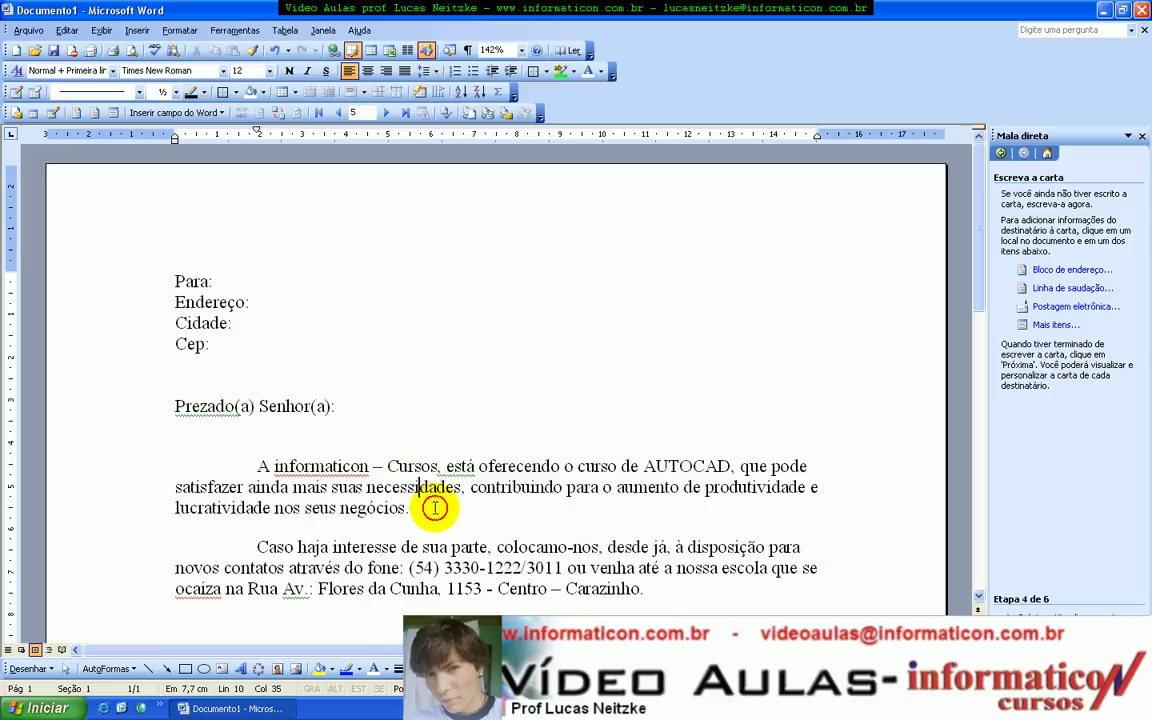
Bold the Para:, Endereço:, Cidade: and Cep: lines and the 'Prezado(a) Senhor(a):' greeting
drag(140, 281, 220, 410)
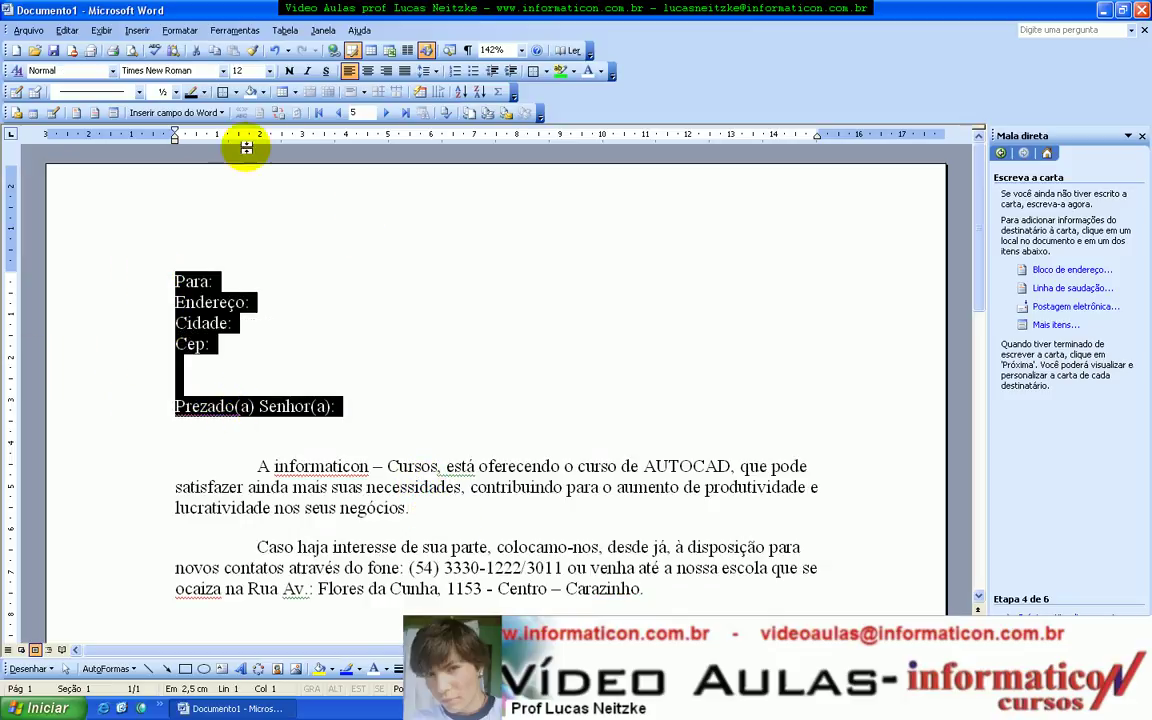
click(288, 71)
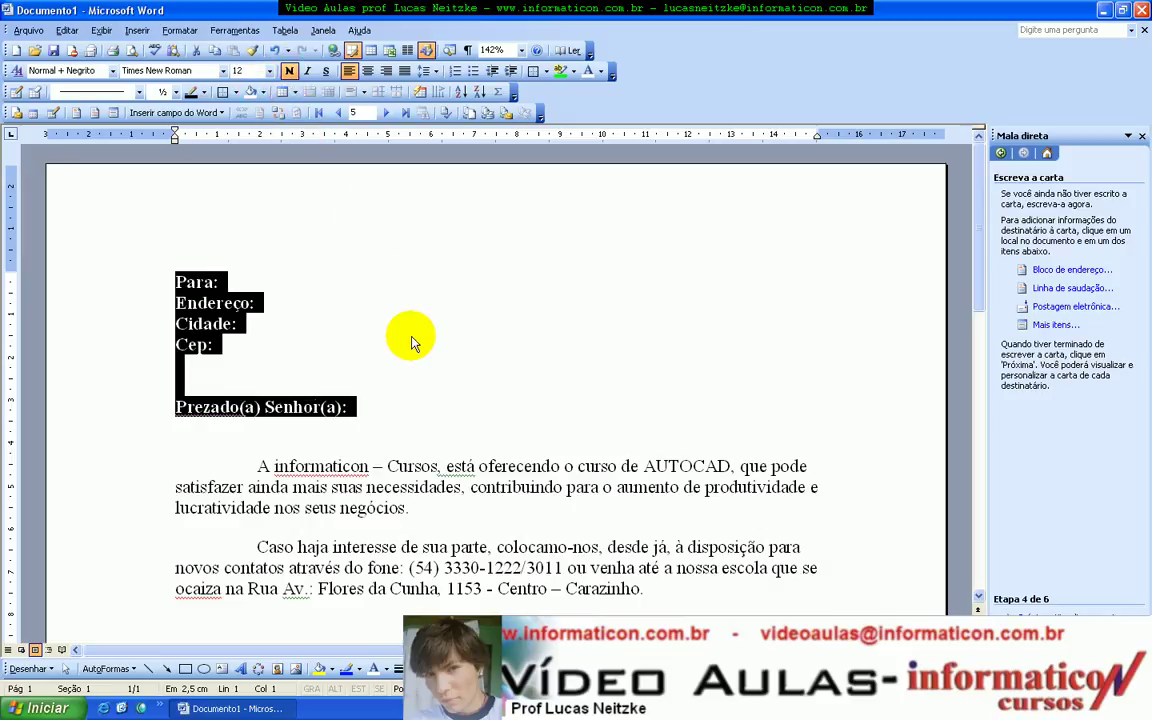
click(410, 400)
scroll(417, 369, down, 2)
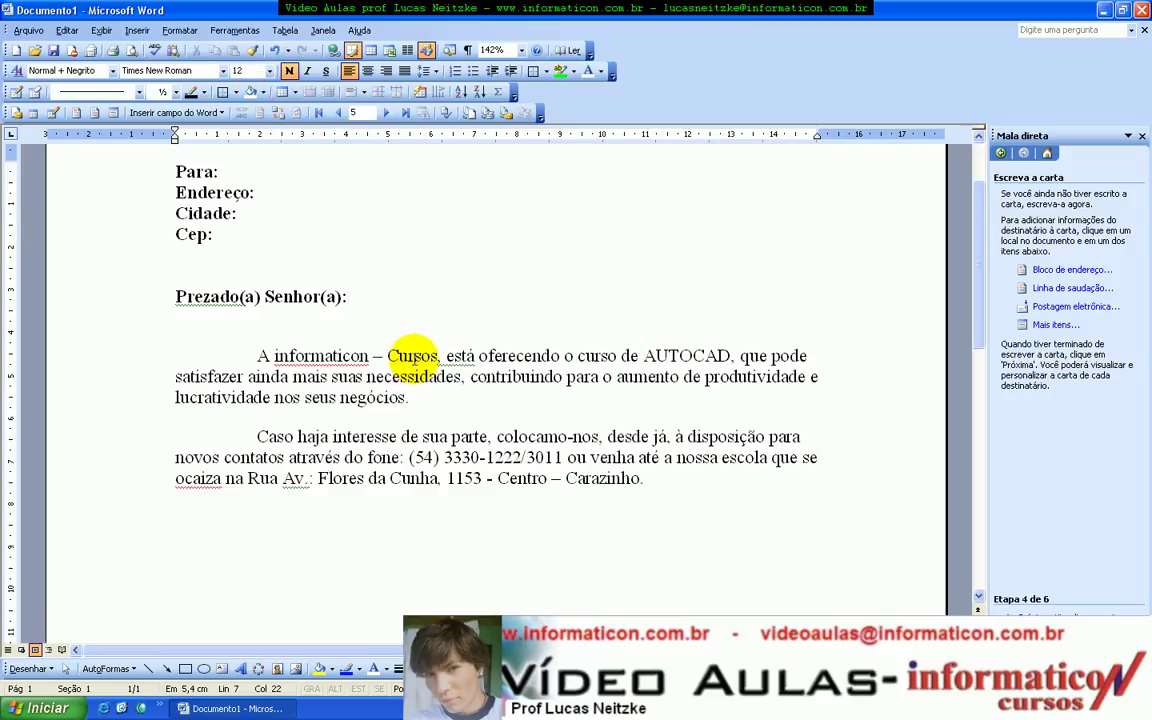
scroll(425, 380, up, 2)
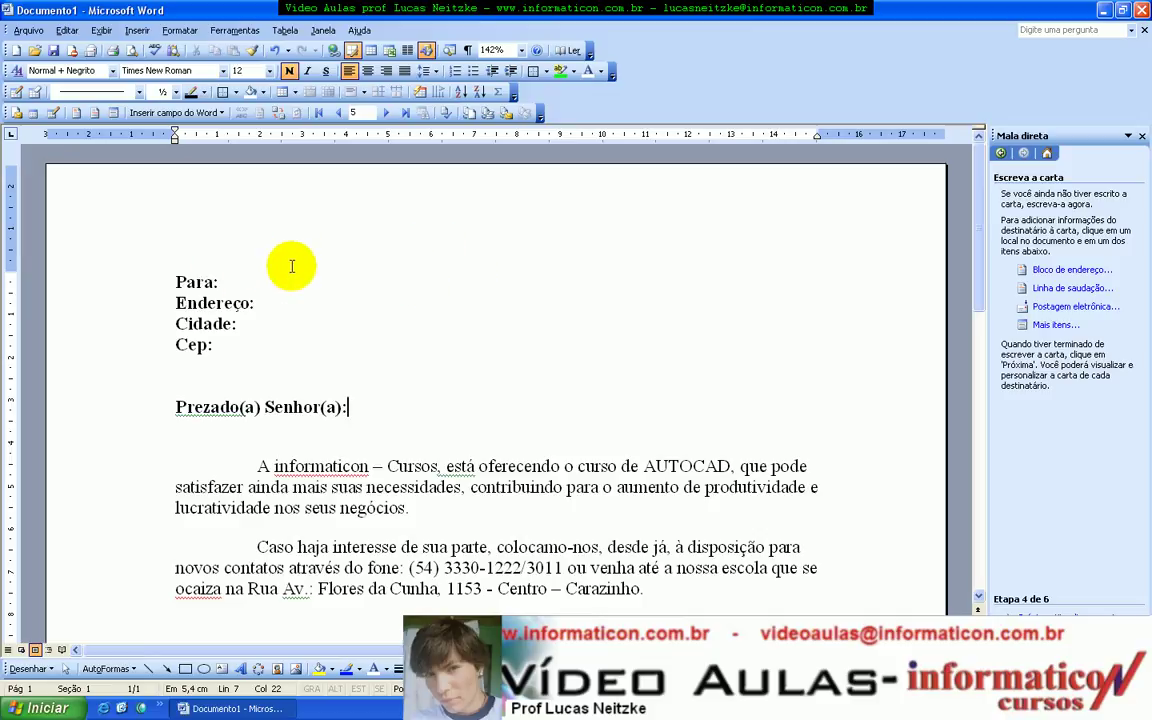
click(253, 272)
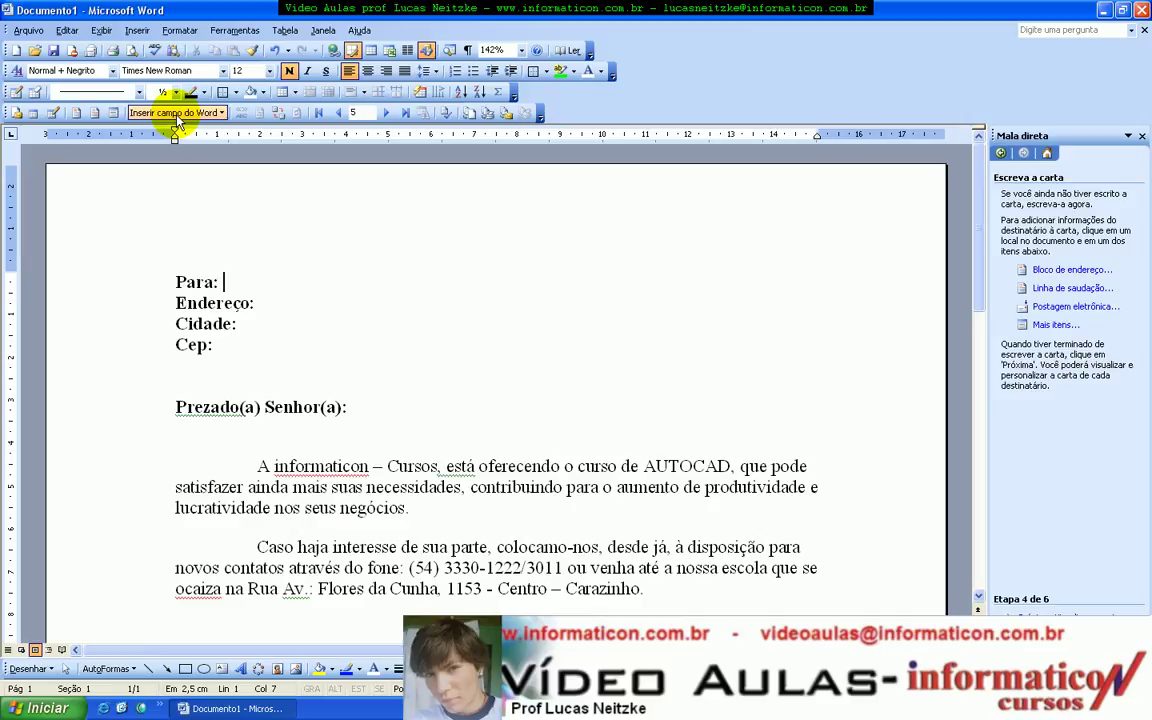
right_click(799, 72)
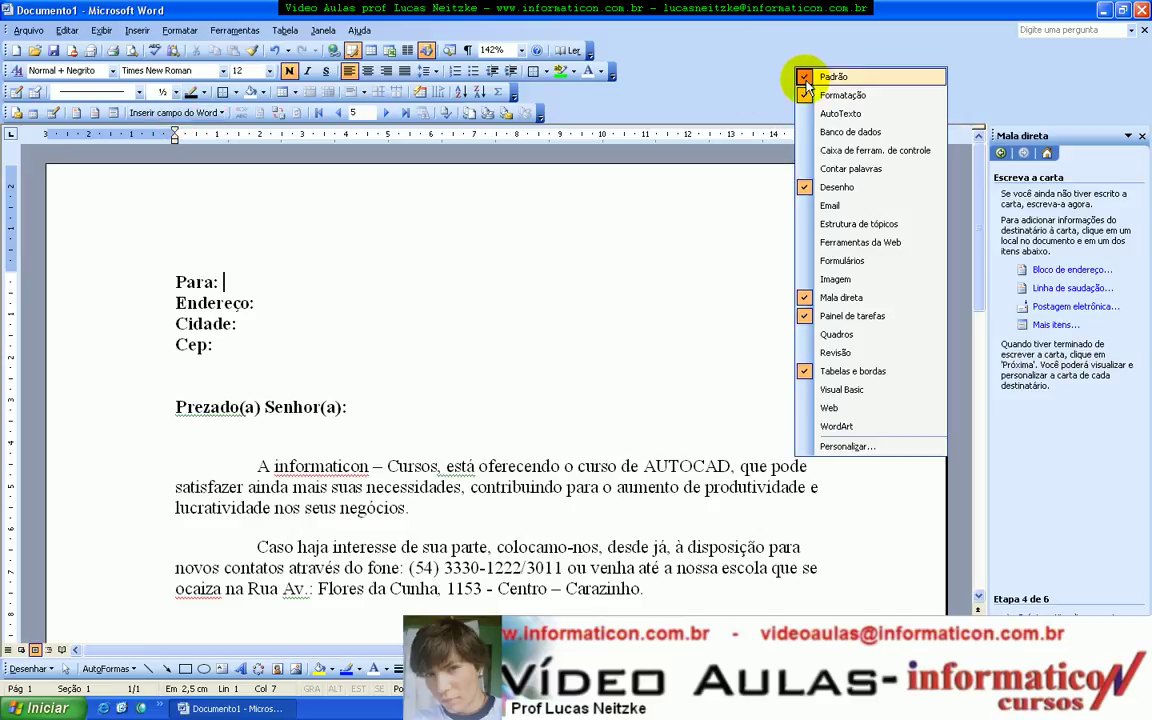
click(841, 299)
right_click(763, 47)
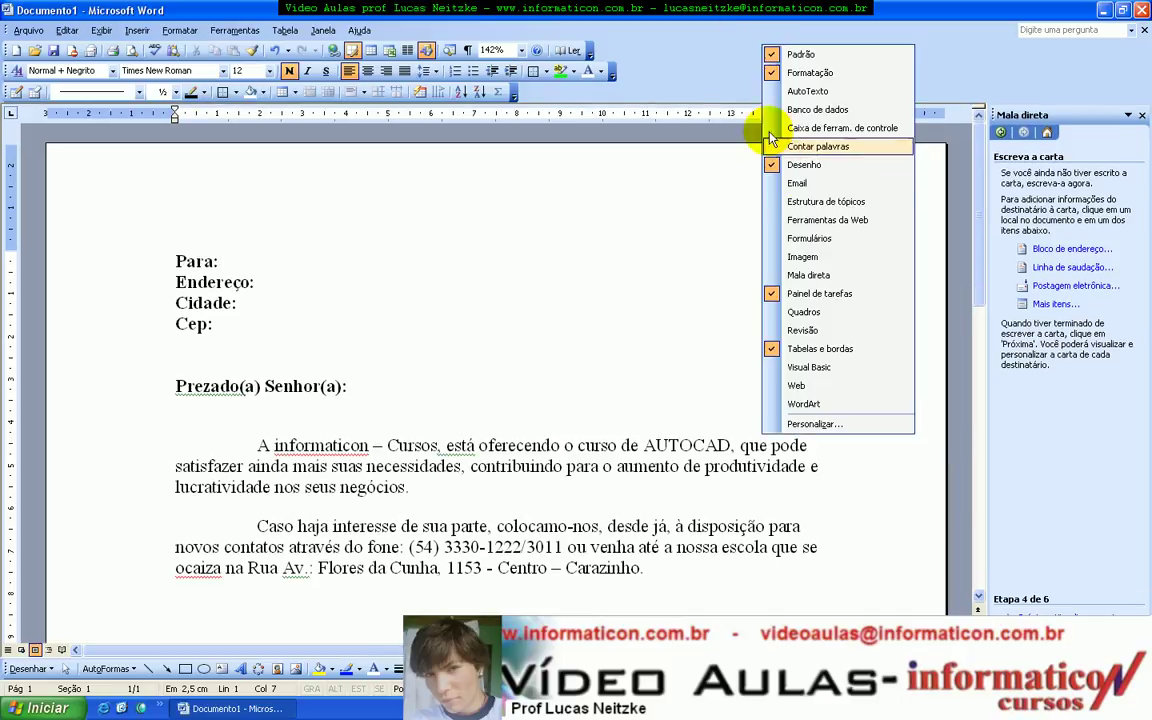
click(806, 275)
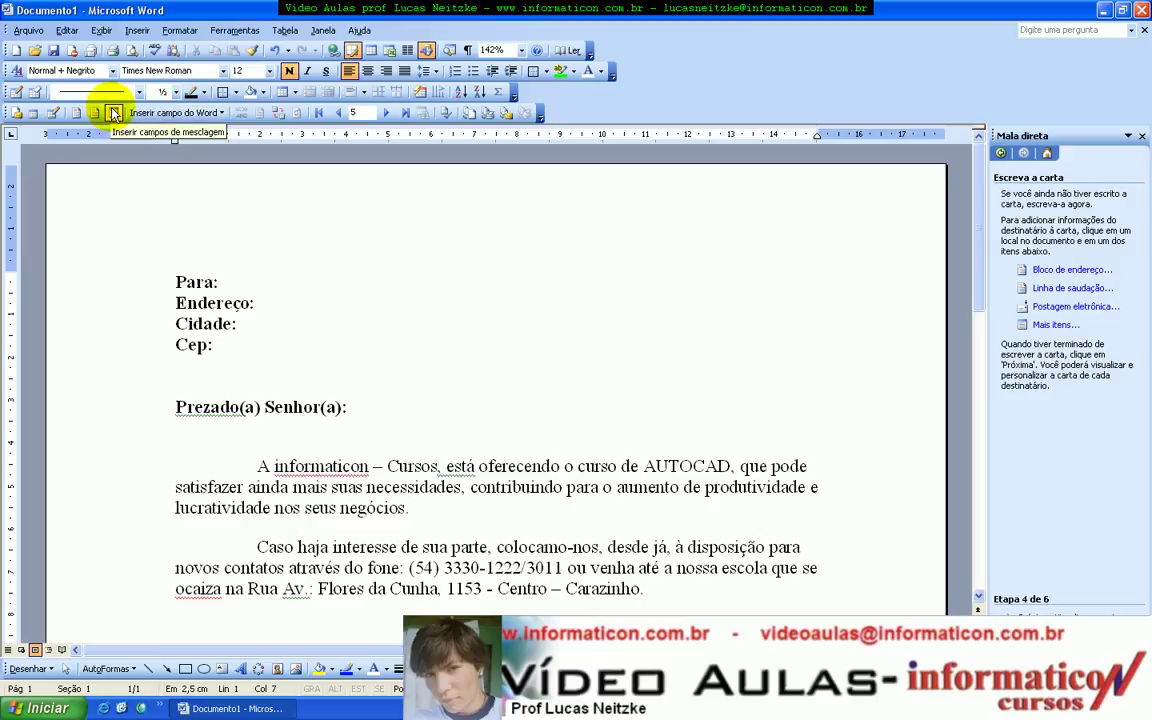
Insert the Tratamento and Nome merge fields after Para:
click(116, 113)
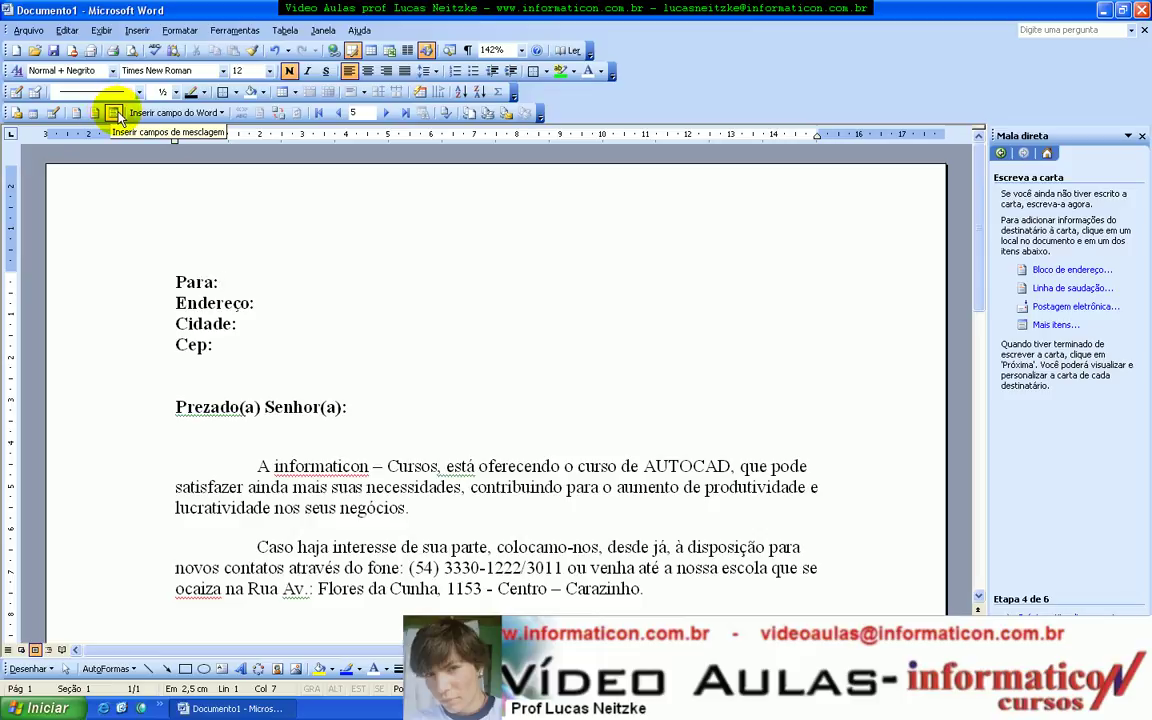
click(116, 113)
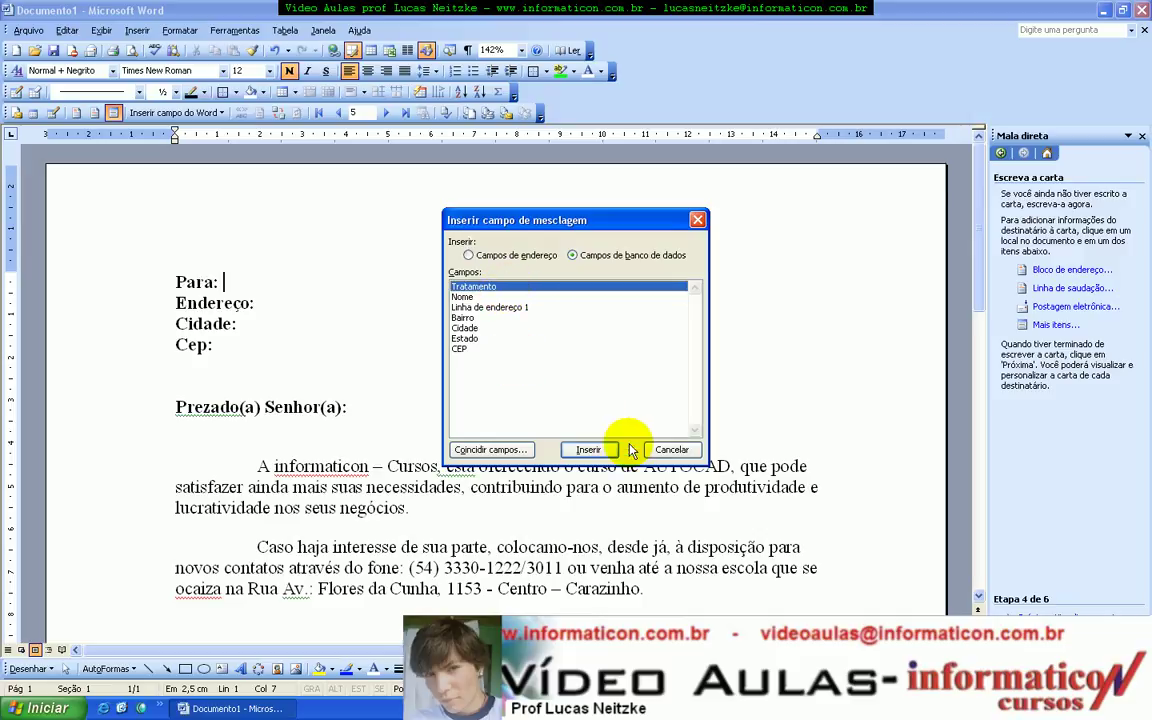
click(589, 451)
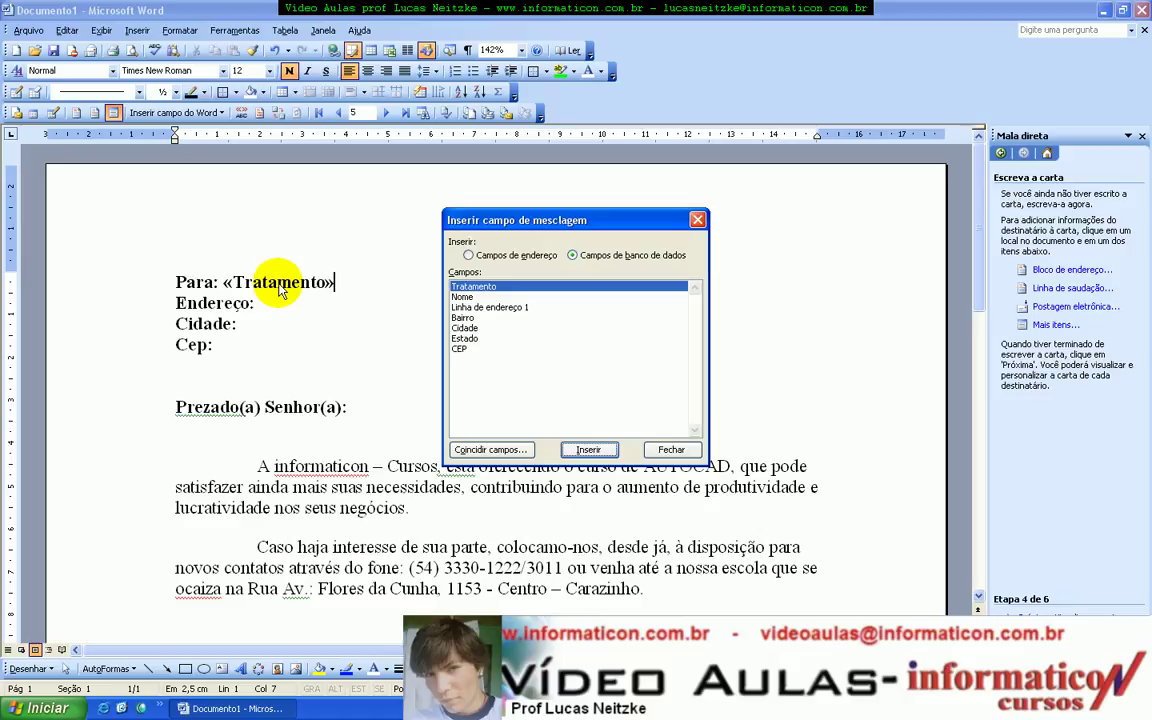
click(476, 298)
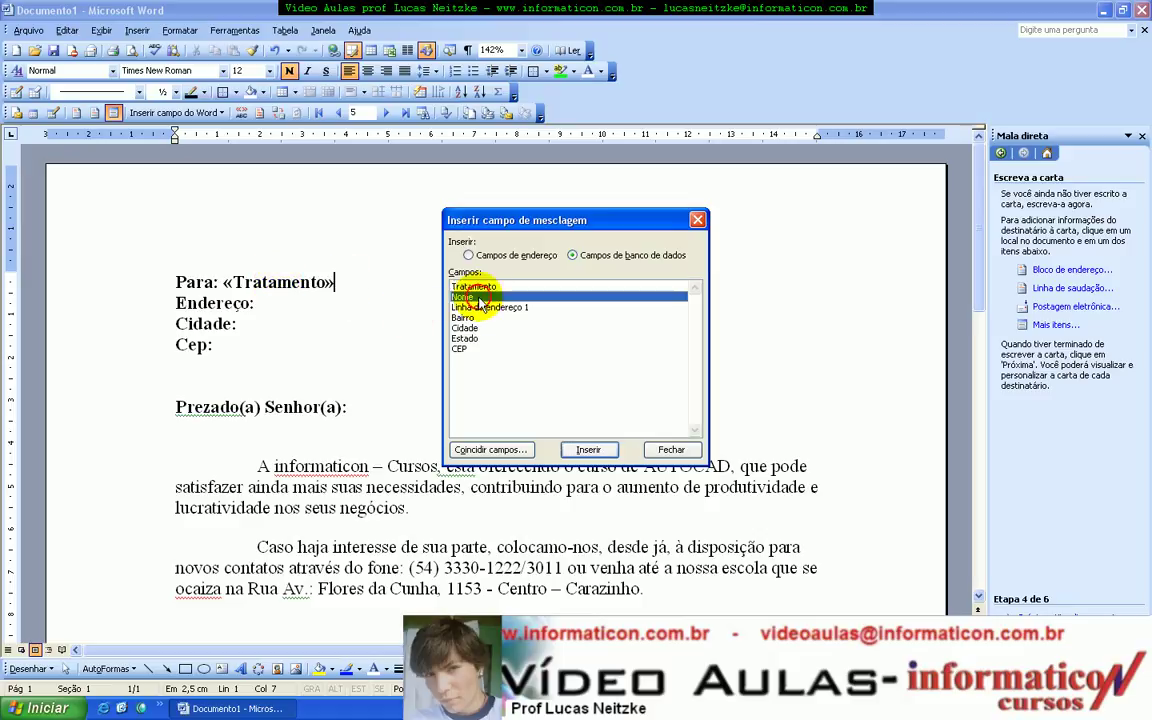
click(589, 450)
click(665, 452)
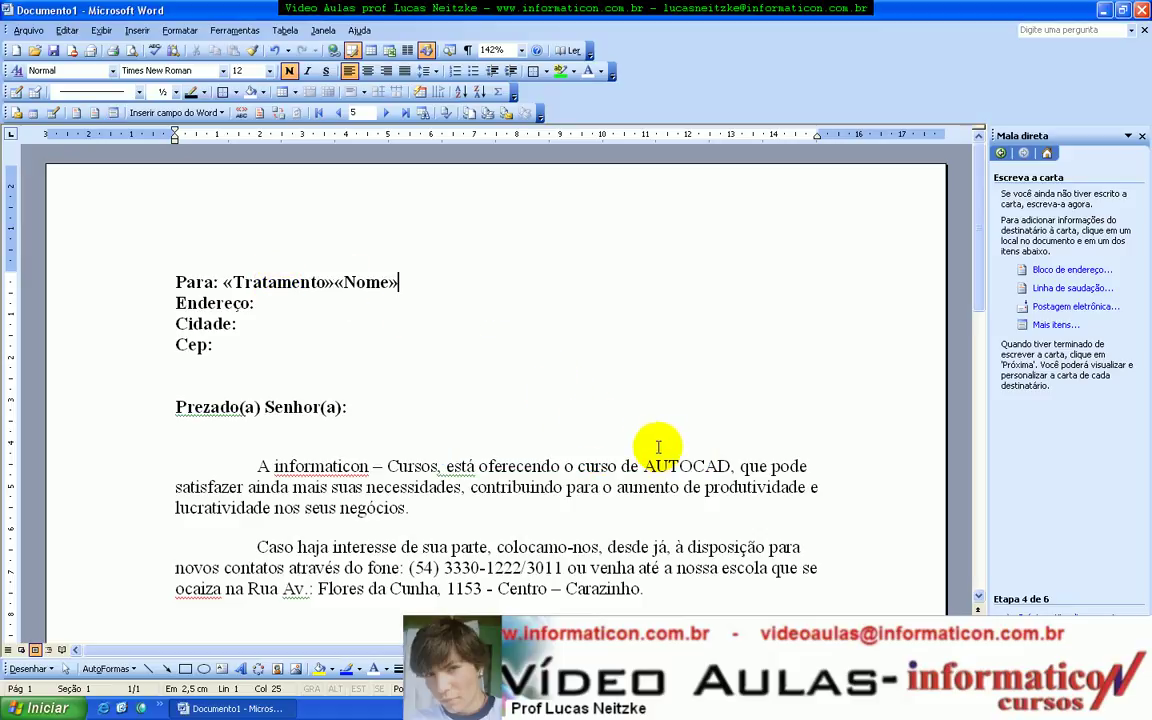
Insert the Linha_de_endereço_1 and Bairro merge fields after Endereço:
click(287, 310)
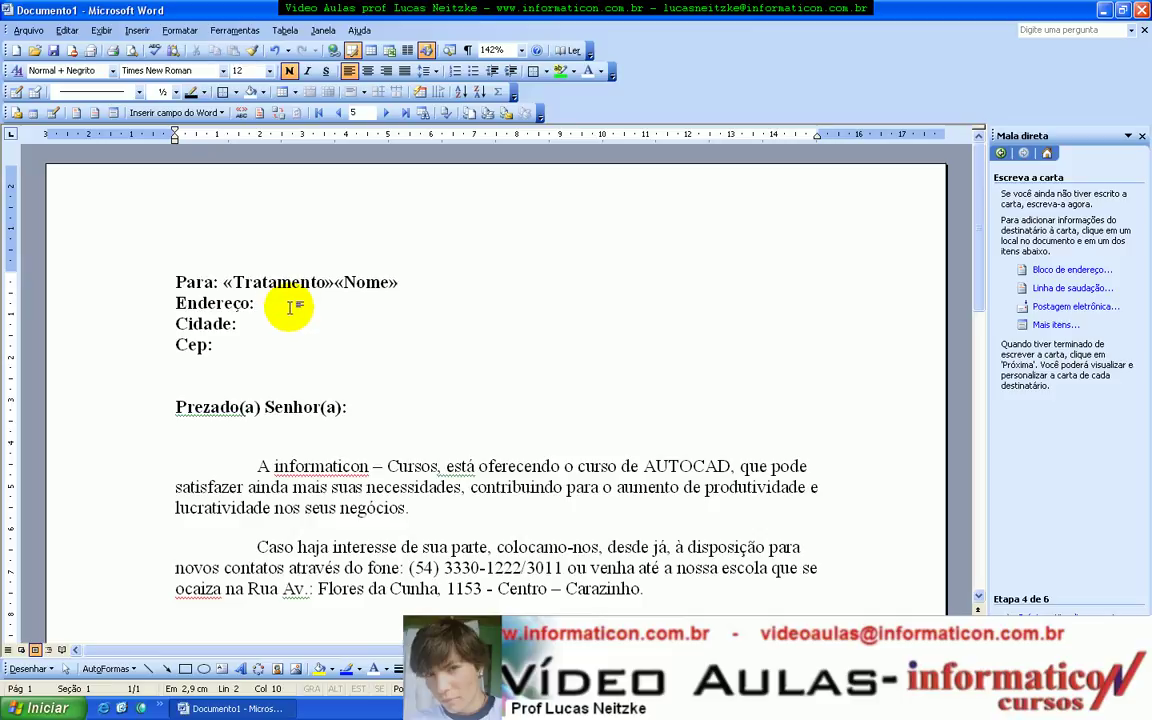
click(114, 113)
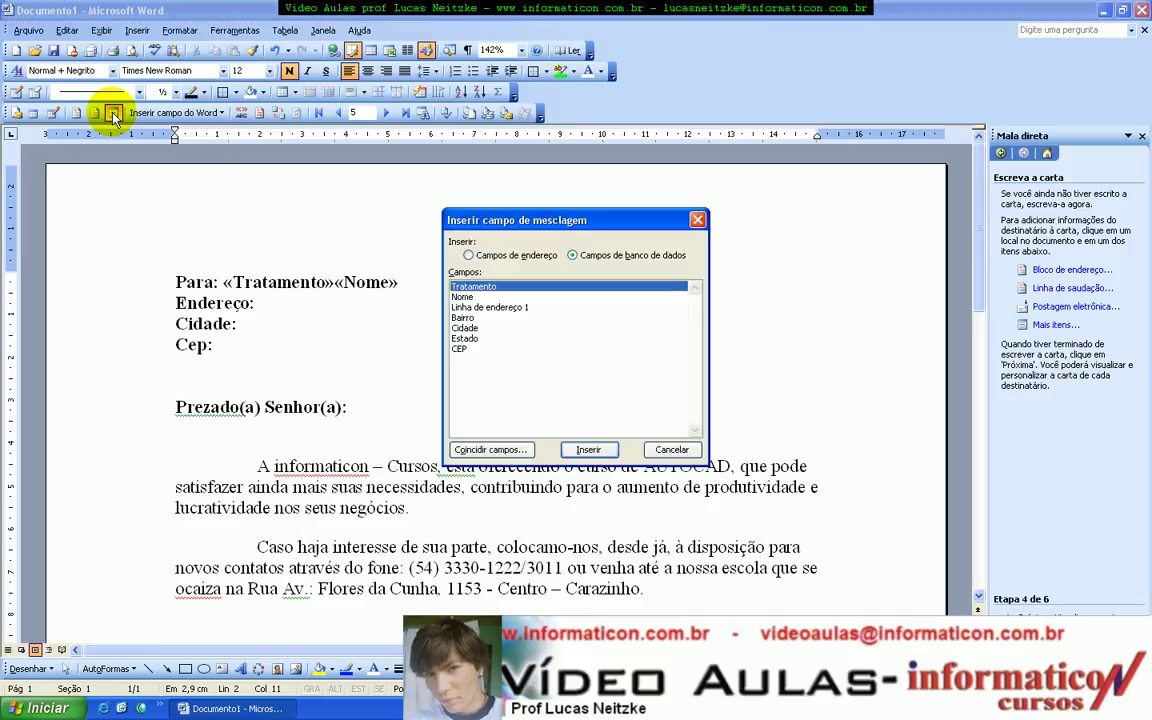
click(482, 309)
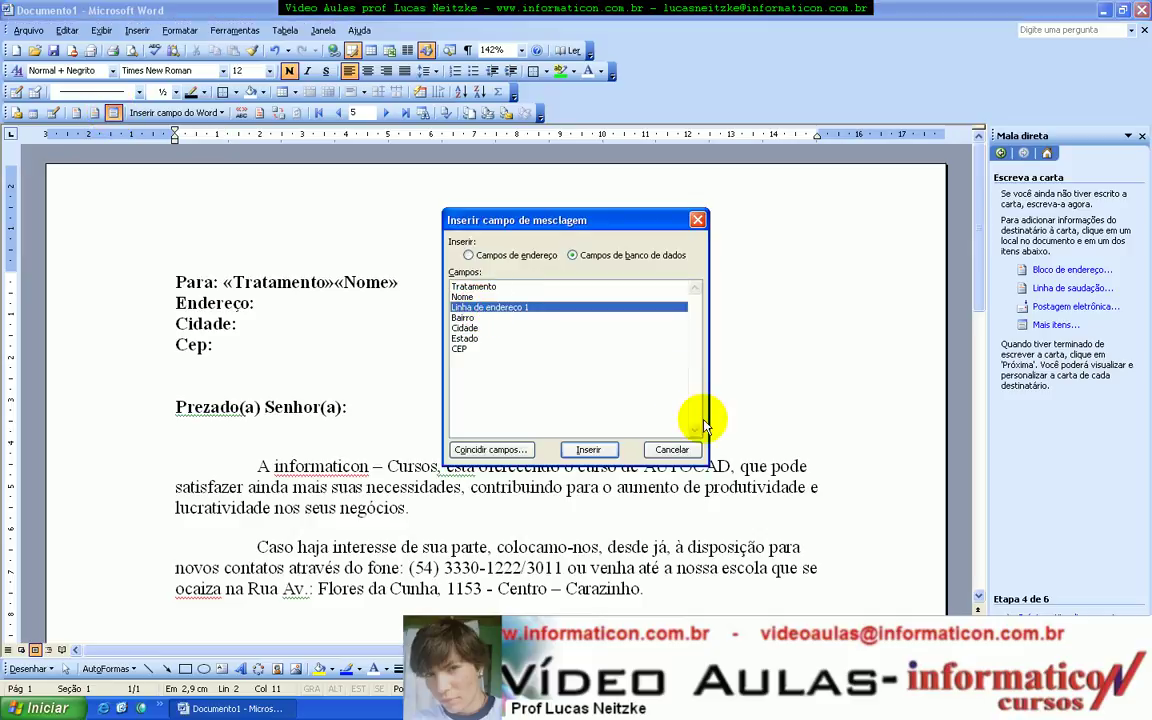
click(585, 452)
click(468, 317)
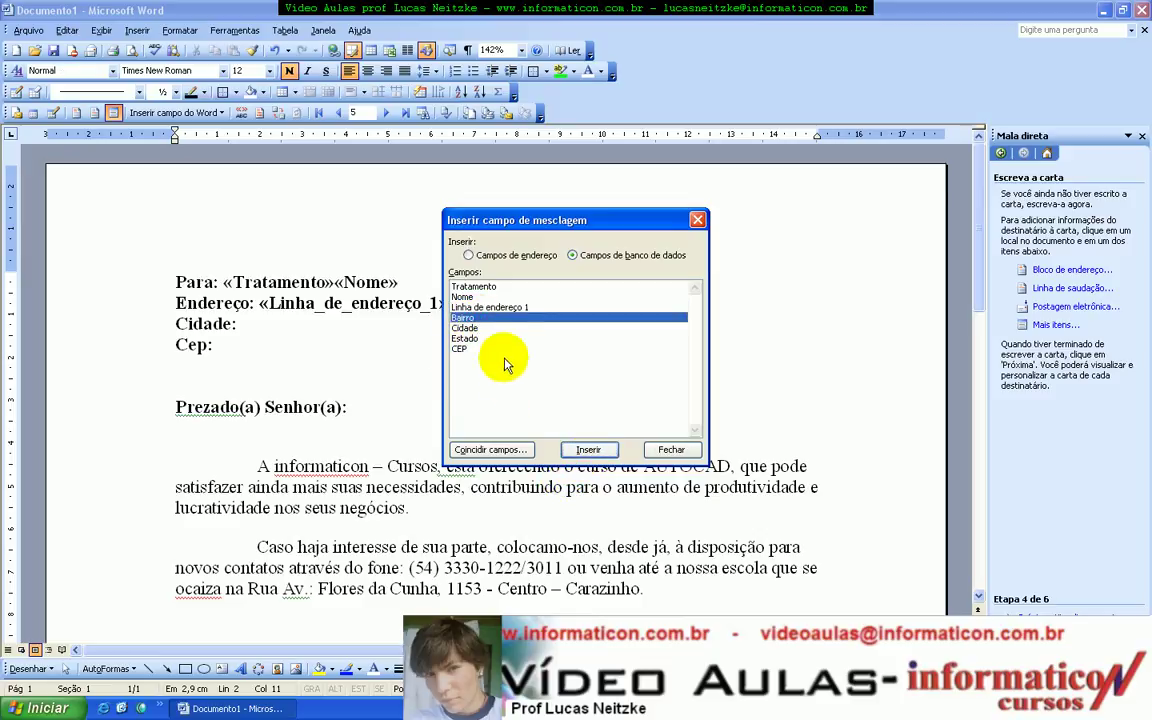
click(590, 448)
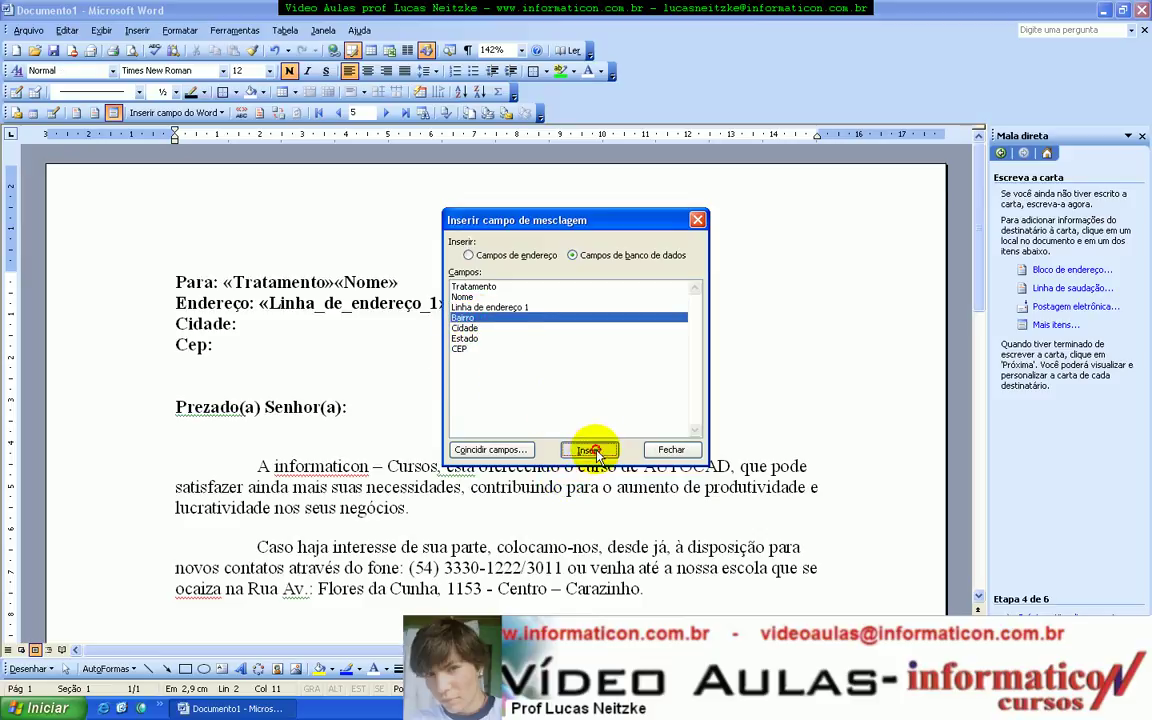
click(664, 451)
Insert the Cidade and Estado merge fields after Cidade:
click(300, 323)
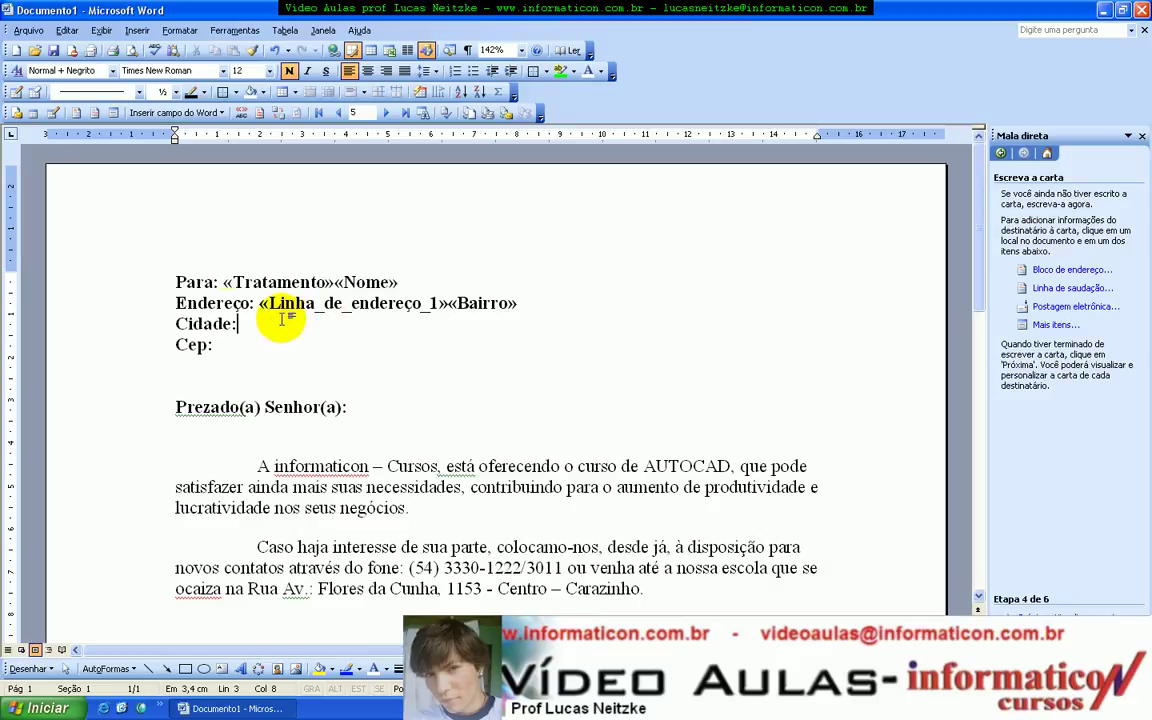
click(110, 112)
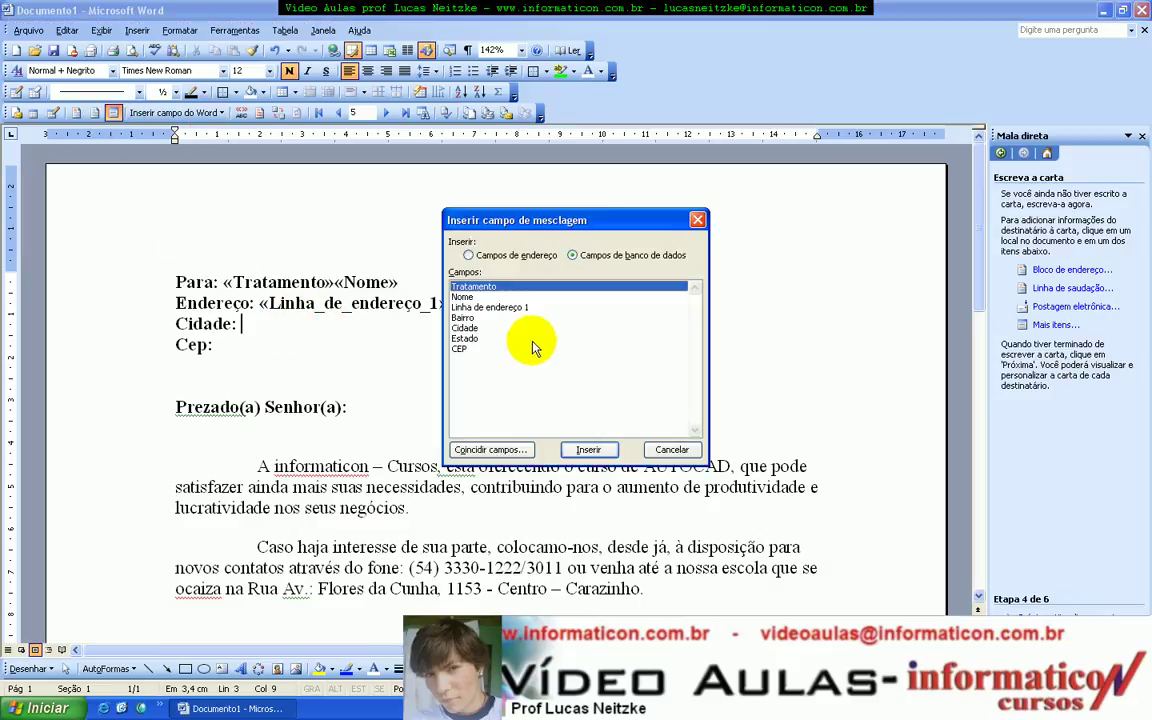
click(466, 328)
click(588, 449)
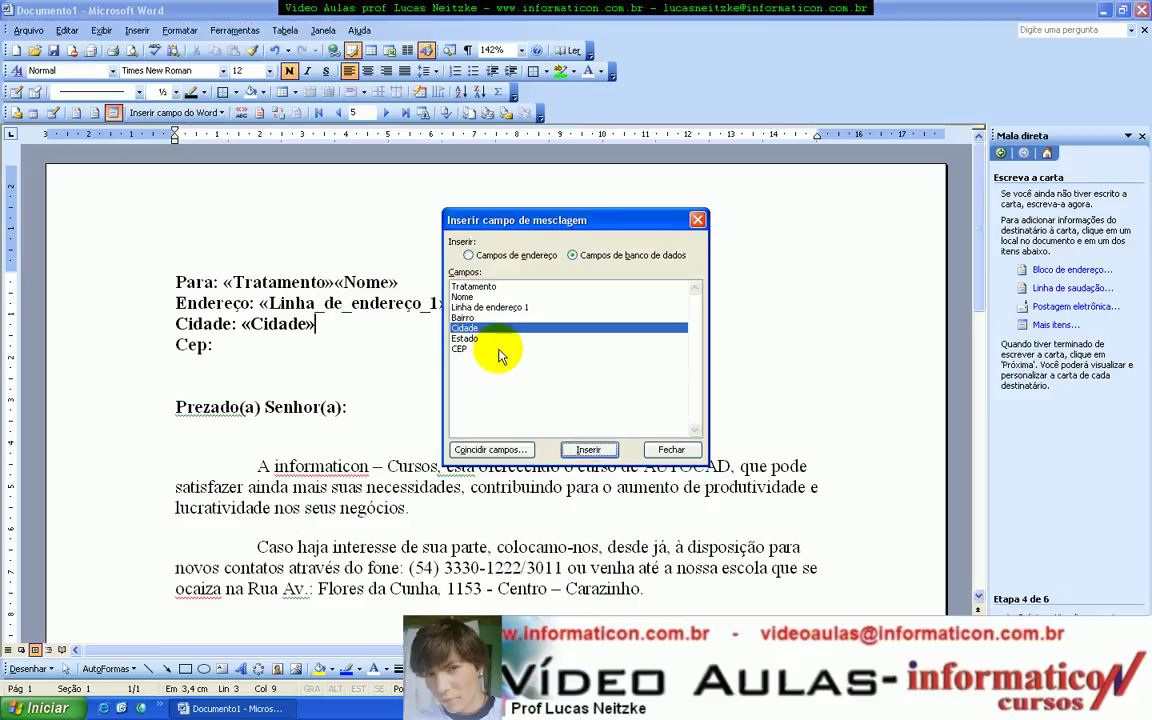
click(490, 339)
click(588, 449)
click(671, 449)
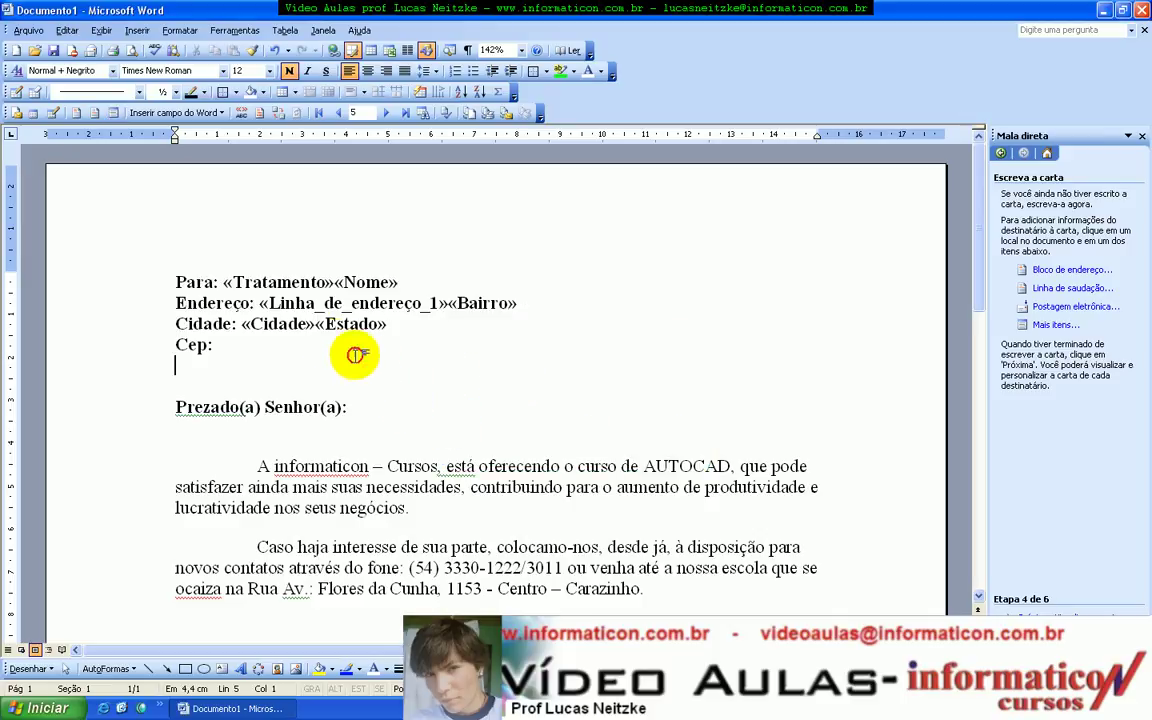
Insert the CEP merge field after Cep:
click(226, 340)
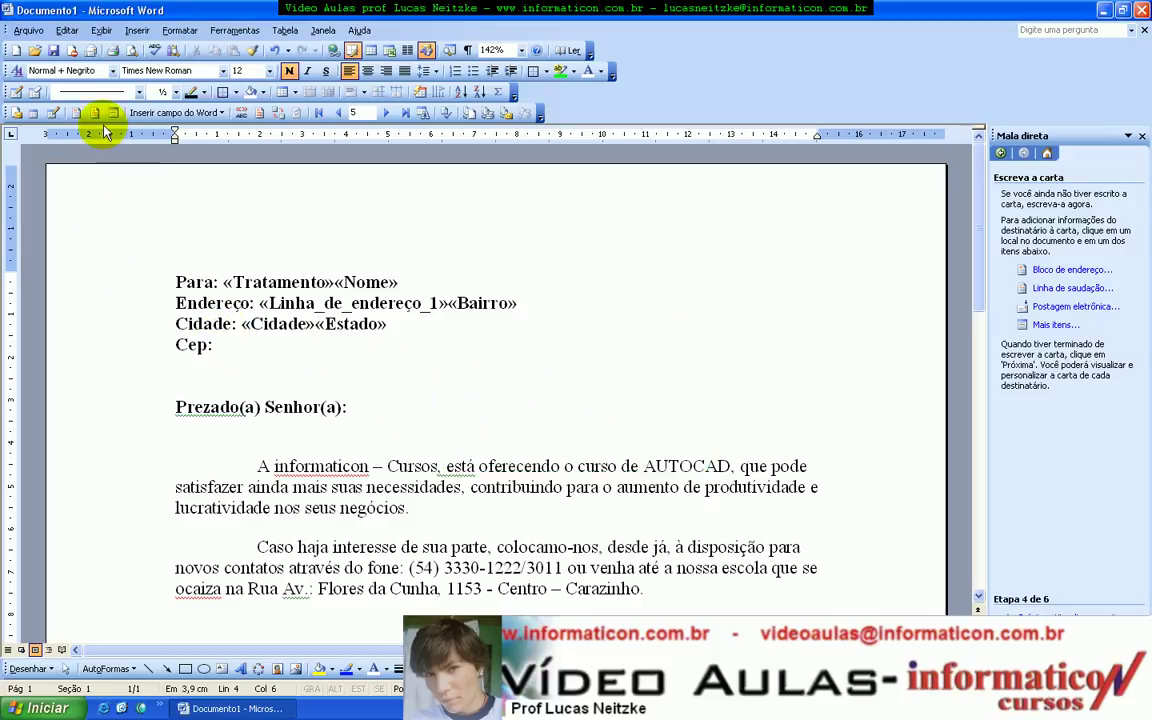
click(112, 111)
click(540, 348)
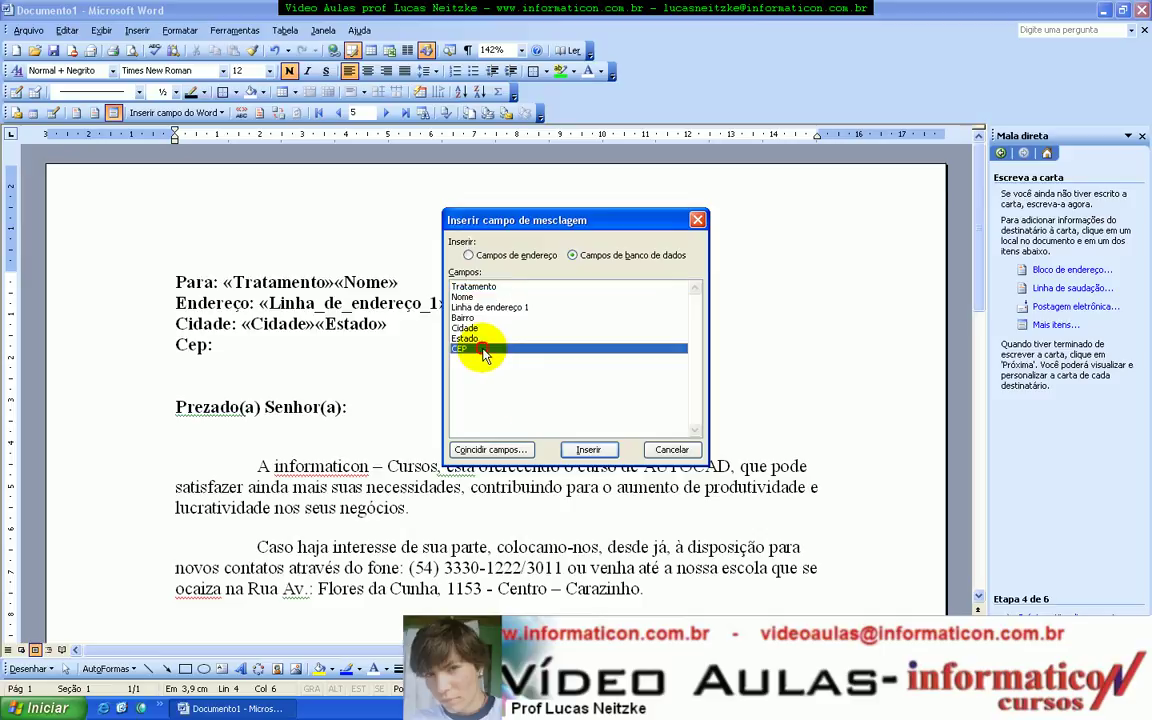
click(592, 450)
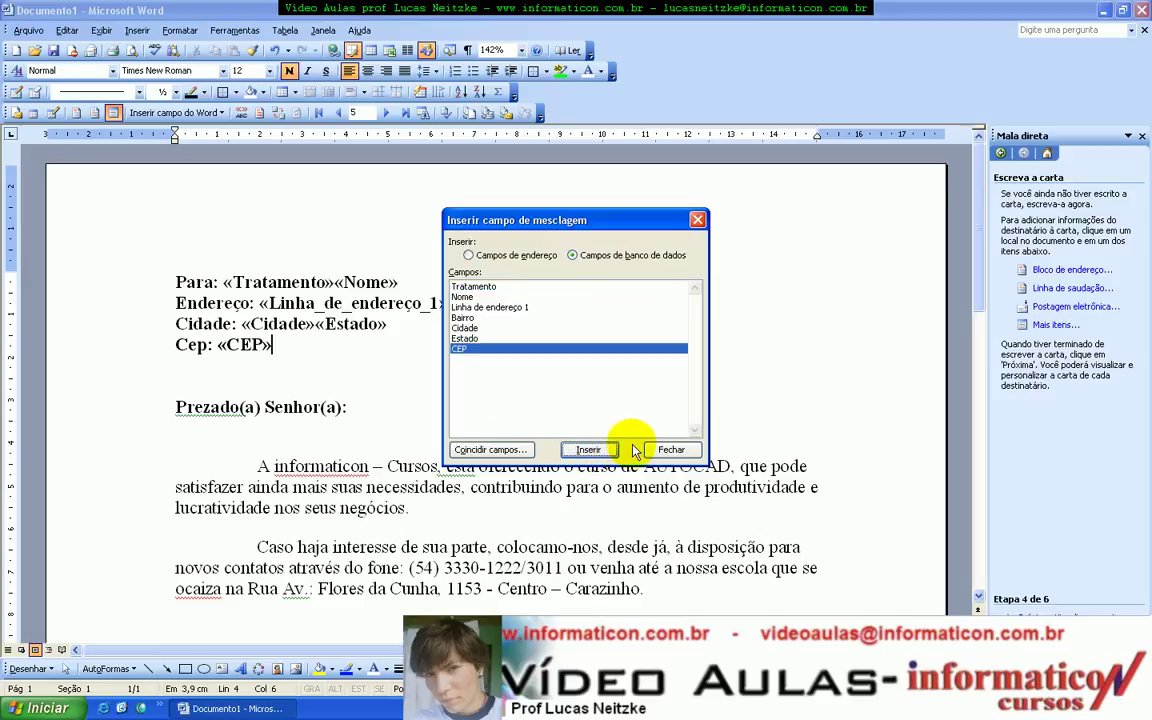
click(668, 450)
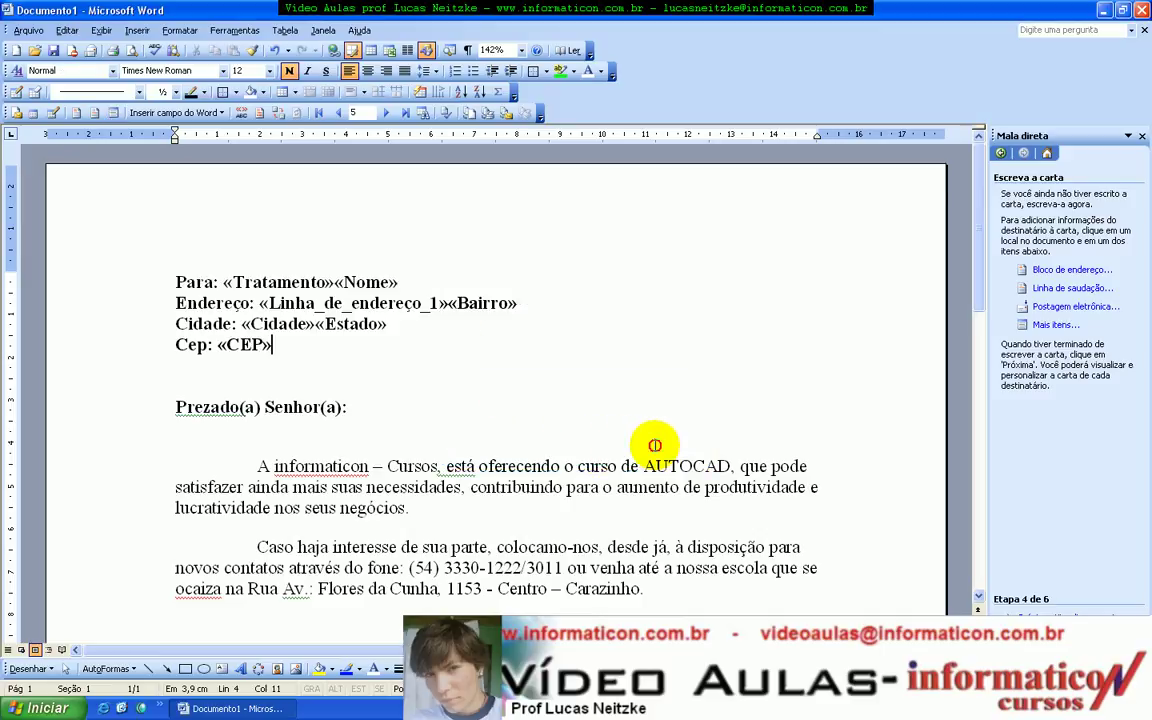
Put spaces between Tratamento/Nome, Linha_de_endereço_1/Bairro and Cidade/Estado merge fields
click(333, 283)
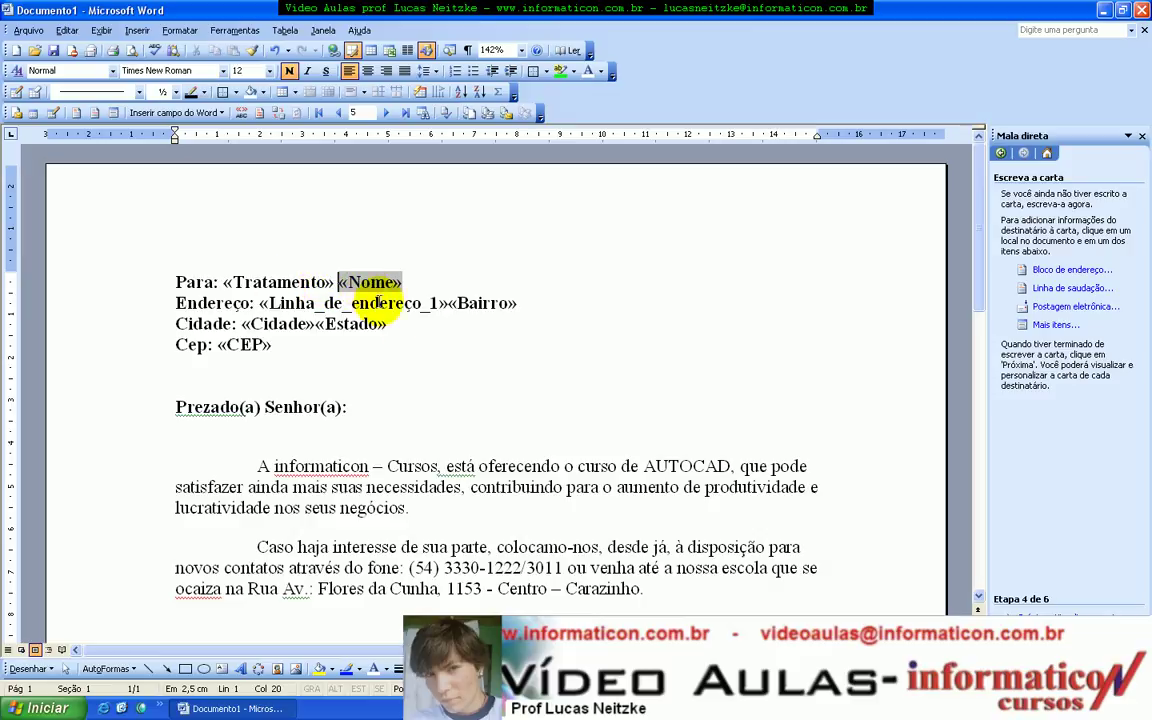
click(447, 303)
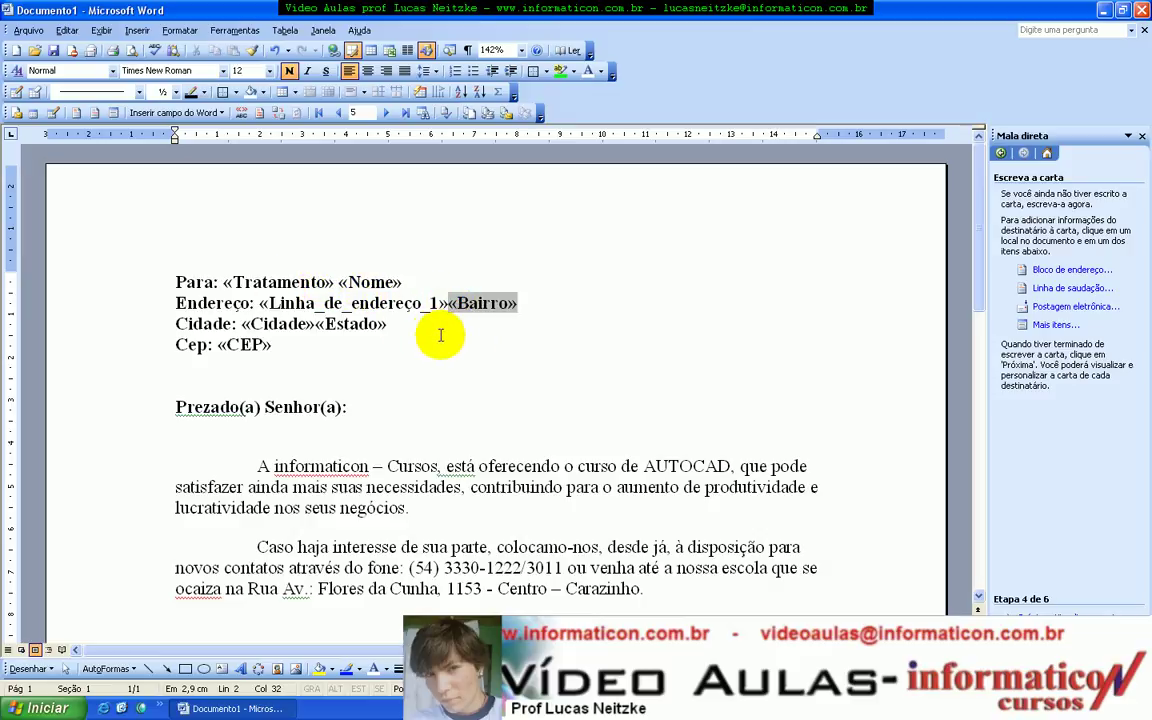
click(316, 324)
click(250, 342)
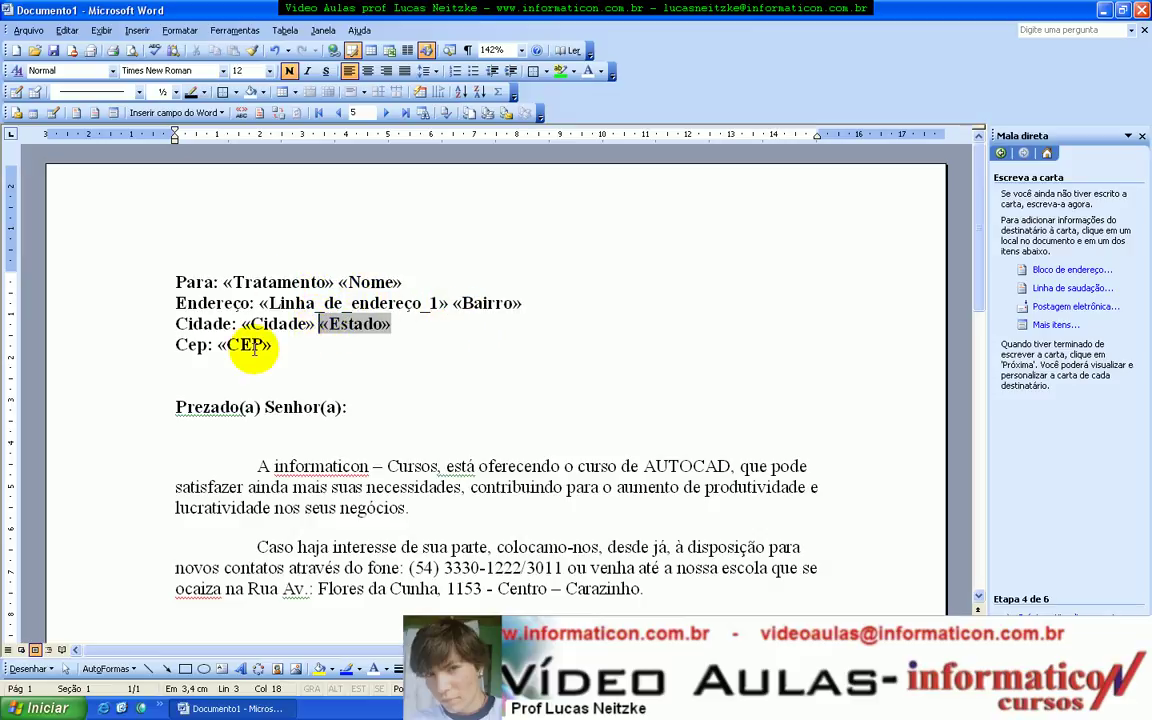
click(287, 344)
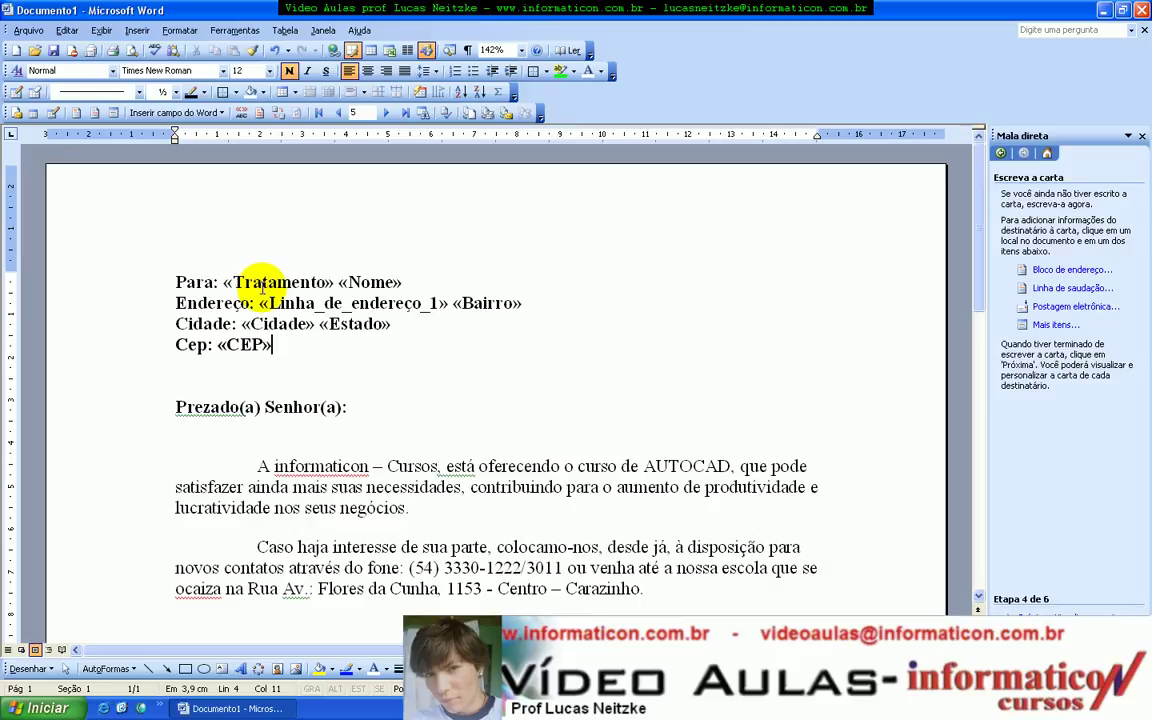
Add the two missing l's so 'ocaiza' becomes 'localiza' in the address sentence
click(178, 589)
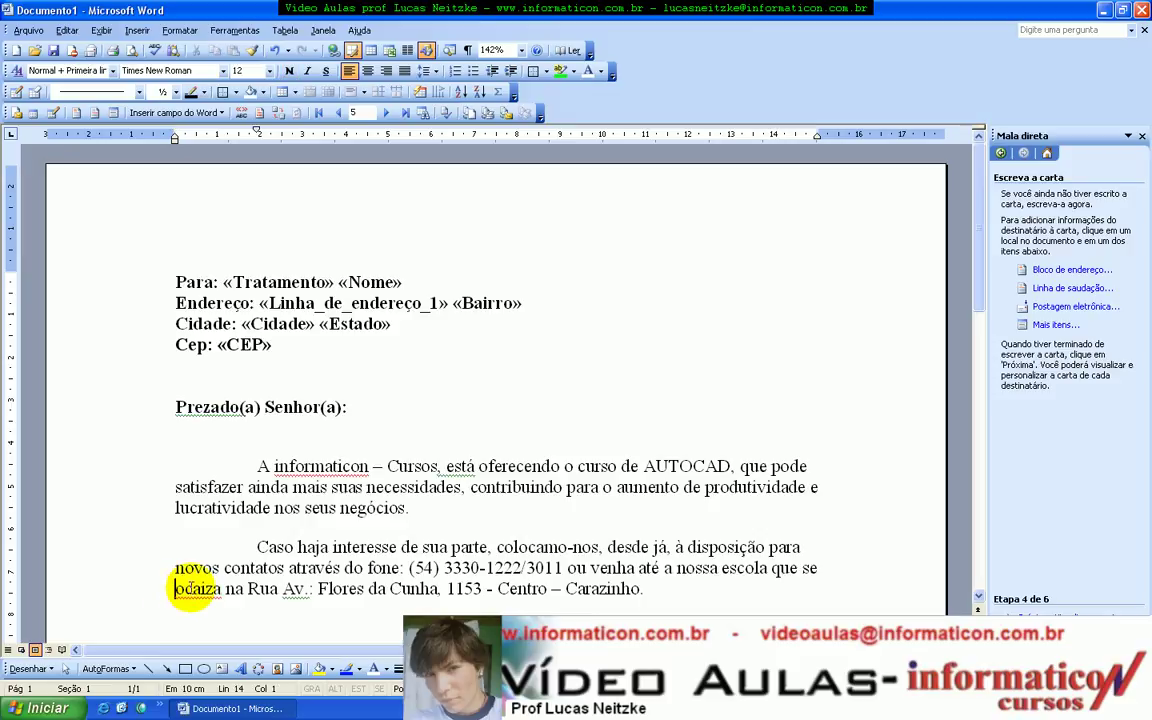
text(l)
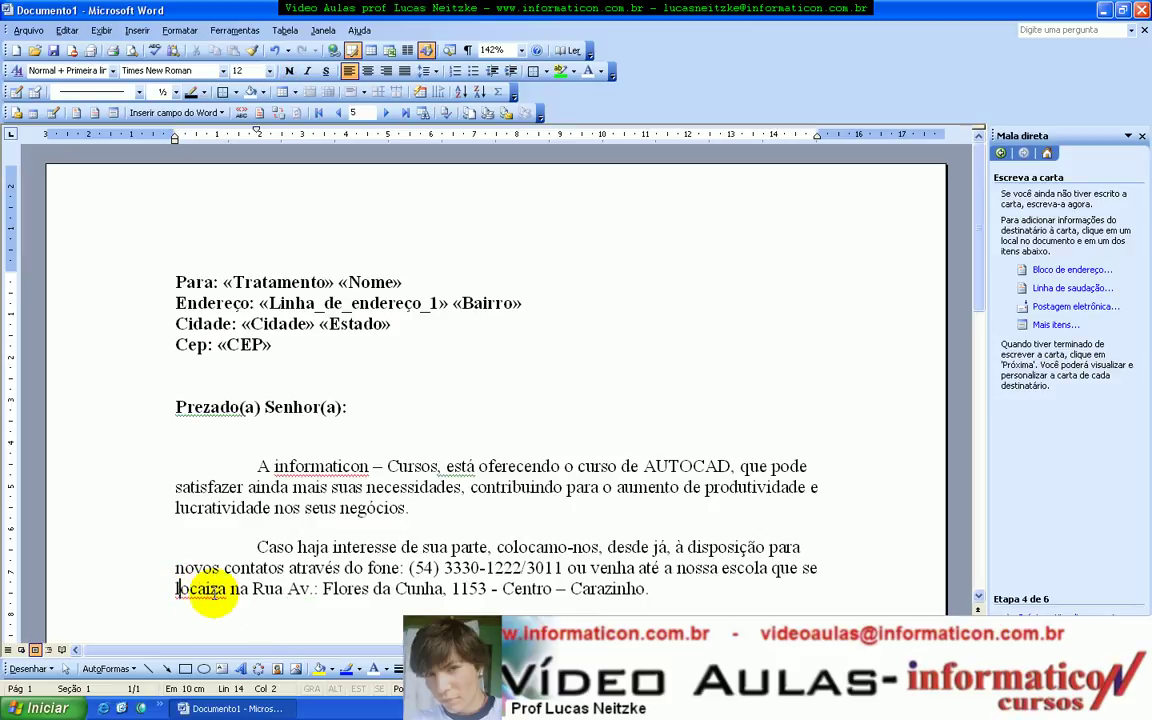
click(207, 589)
text(l)
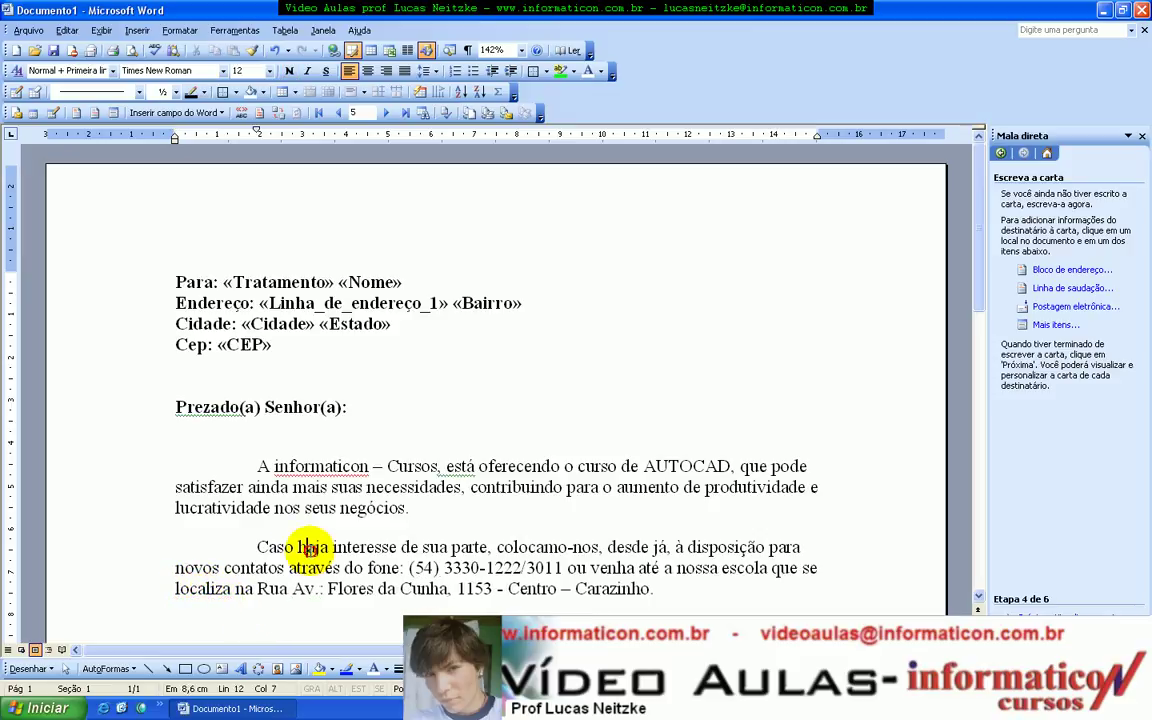
click(488, 508)
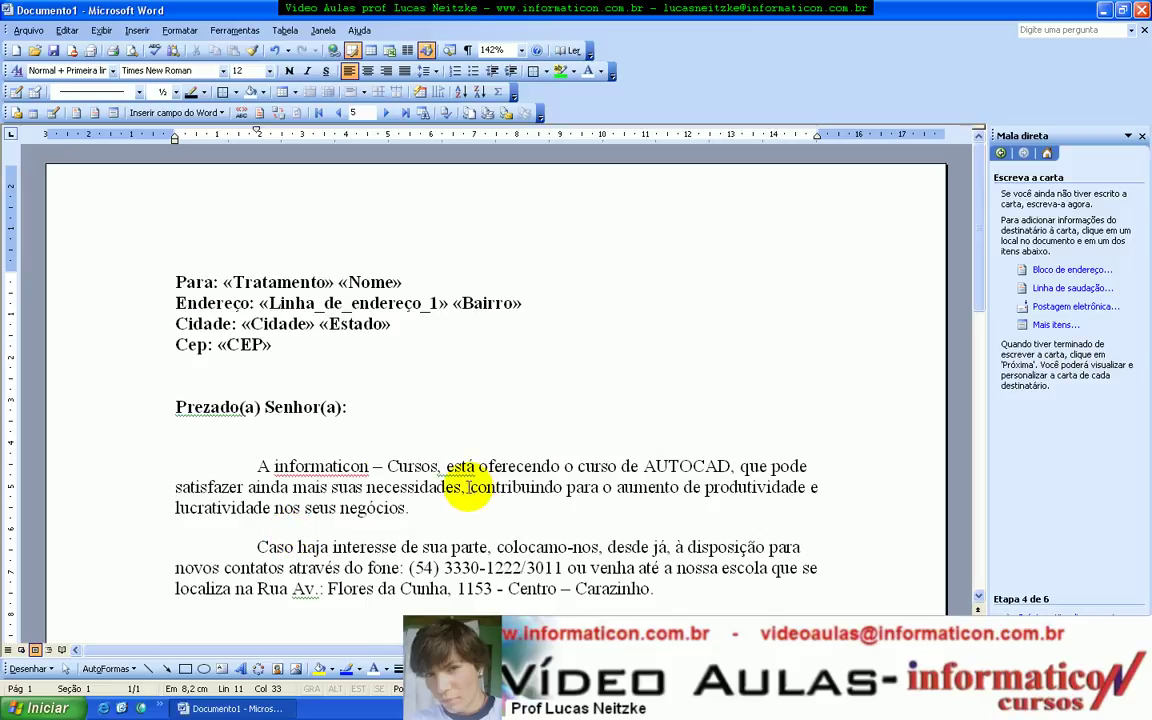